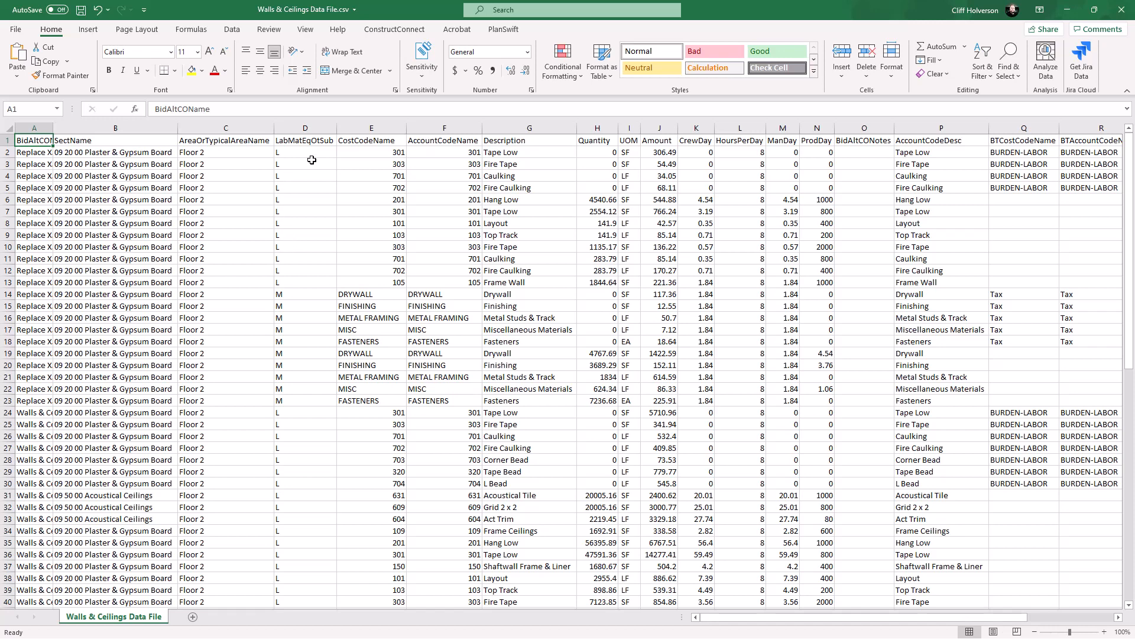
Delete the LabMatEqOtSub and AccountCodeName columns from the Walls & Ceilings data sheet
right_click(299, 127)
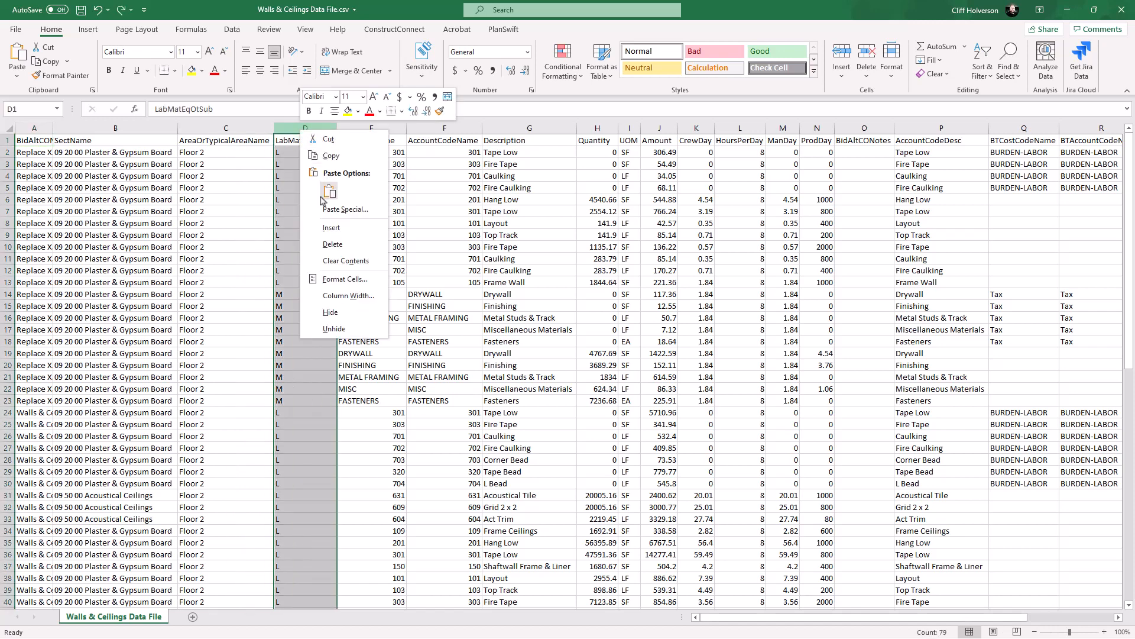
left_click(332, 243)
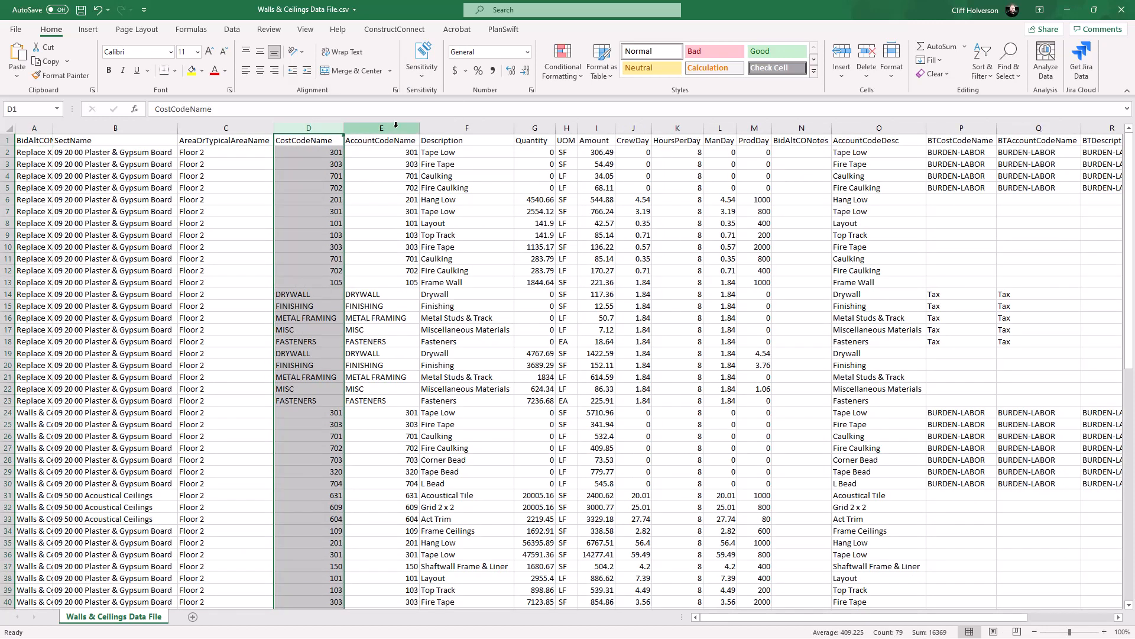
right_click(396, 124)
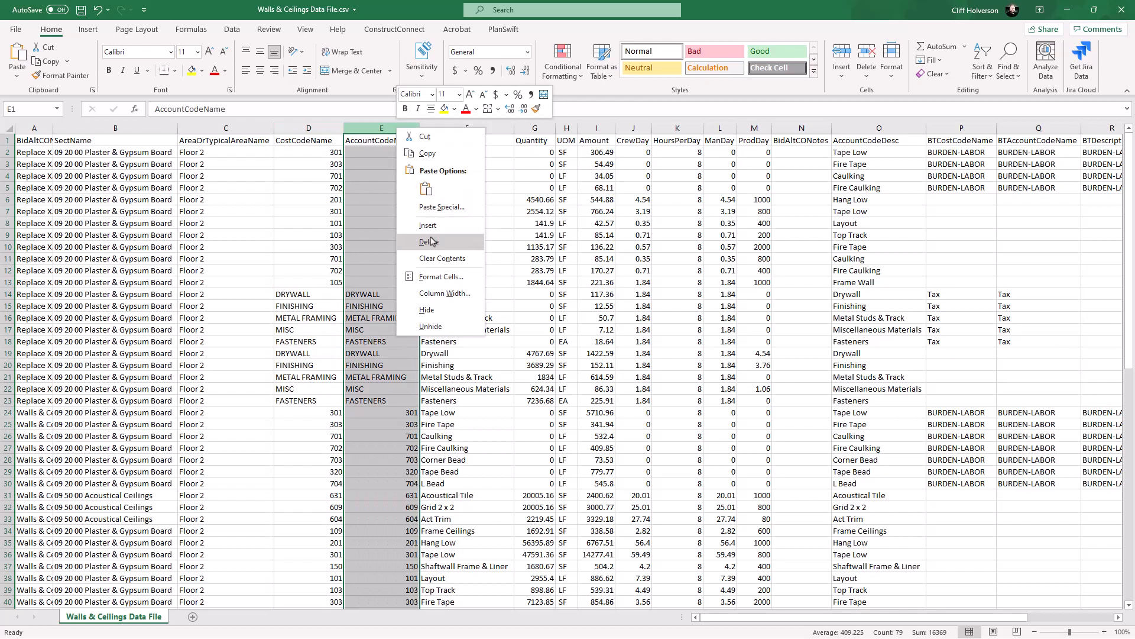
left_click(431, 241)
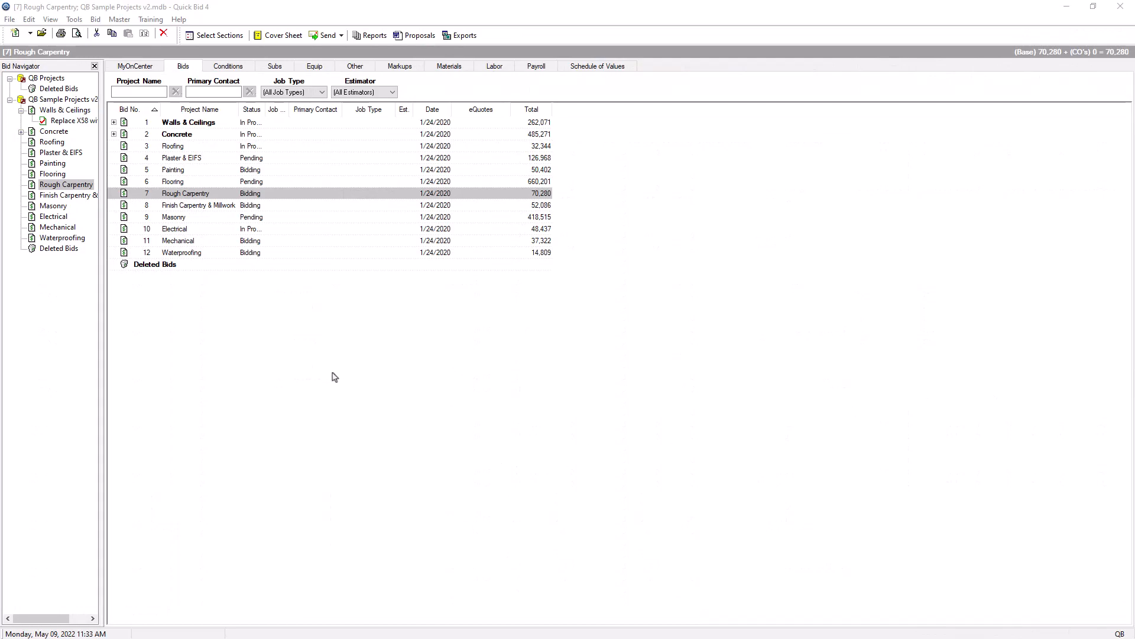
In Quick Bid, open the exports for the Walls & Ceilings bid and select only the Job Data File export
left_click(193, 126)
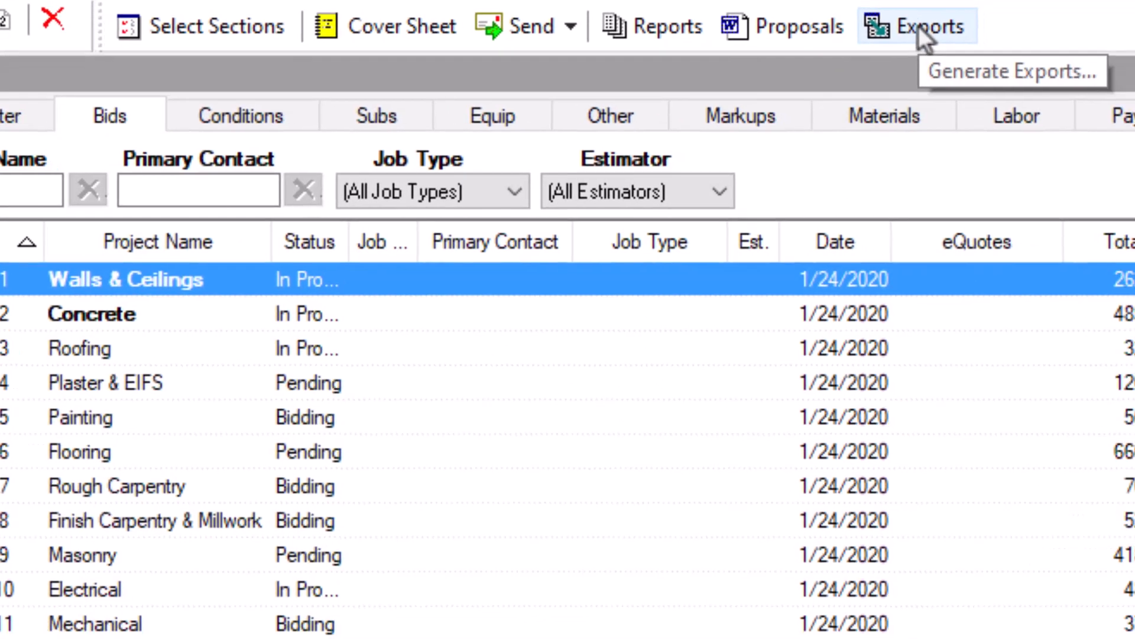
left_click(939, 37)
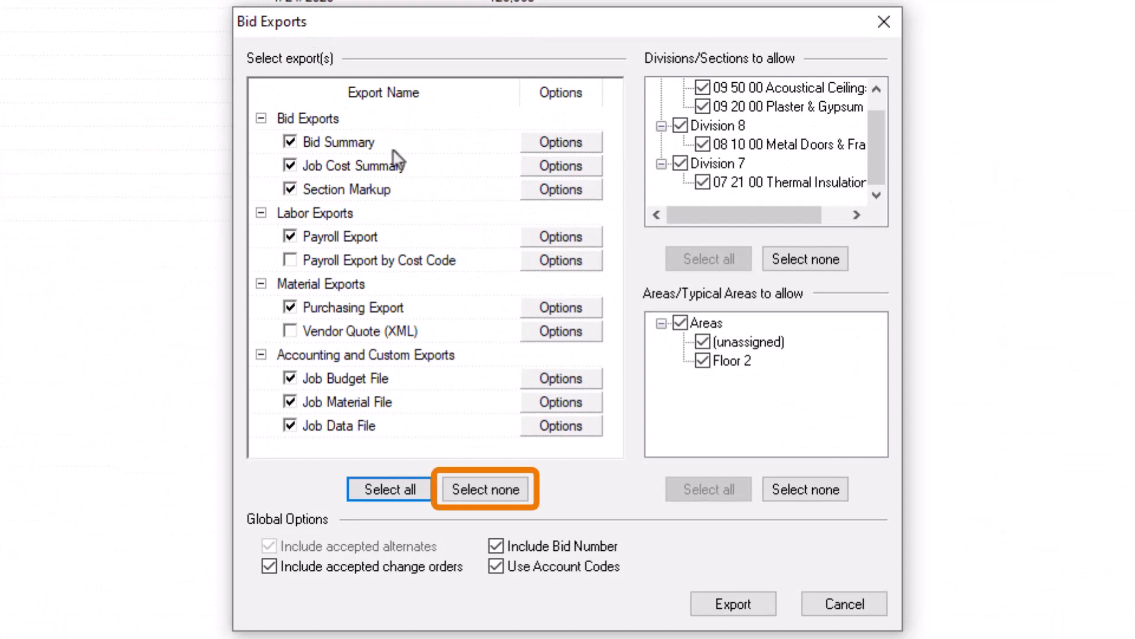
left_click(485, 490)
left_click(290, 425)
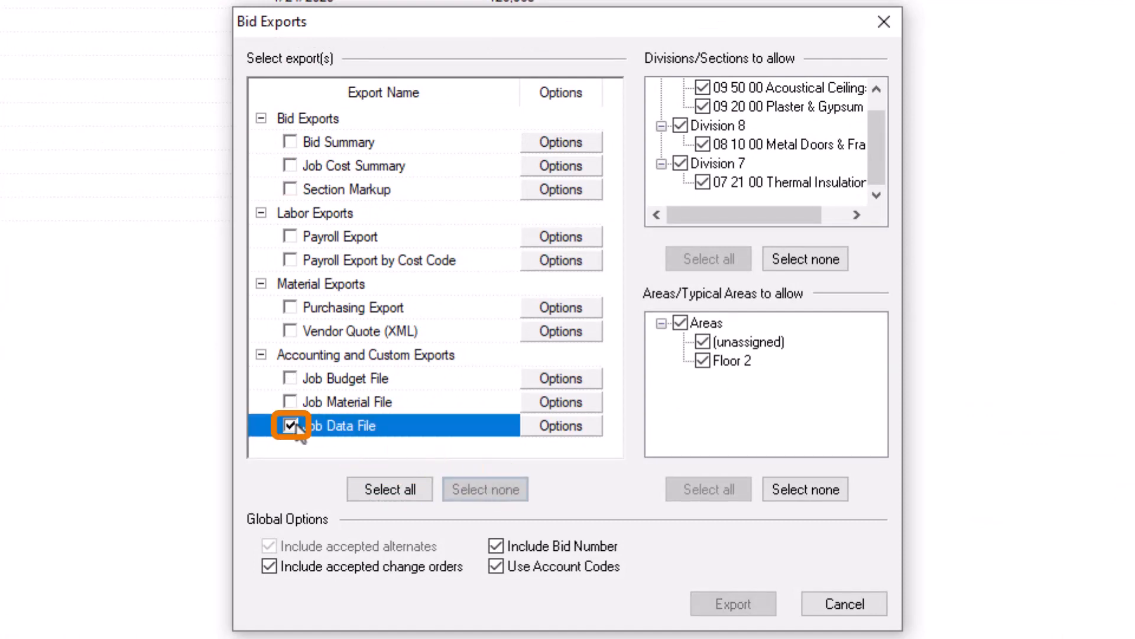
Set the Job Data File export path to C:\OCS Documents\Quick Bid\Job Data File template.csv and run the export
left_click(578, 433)
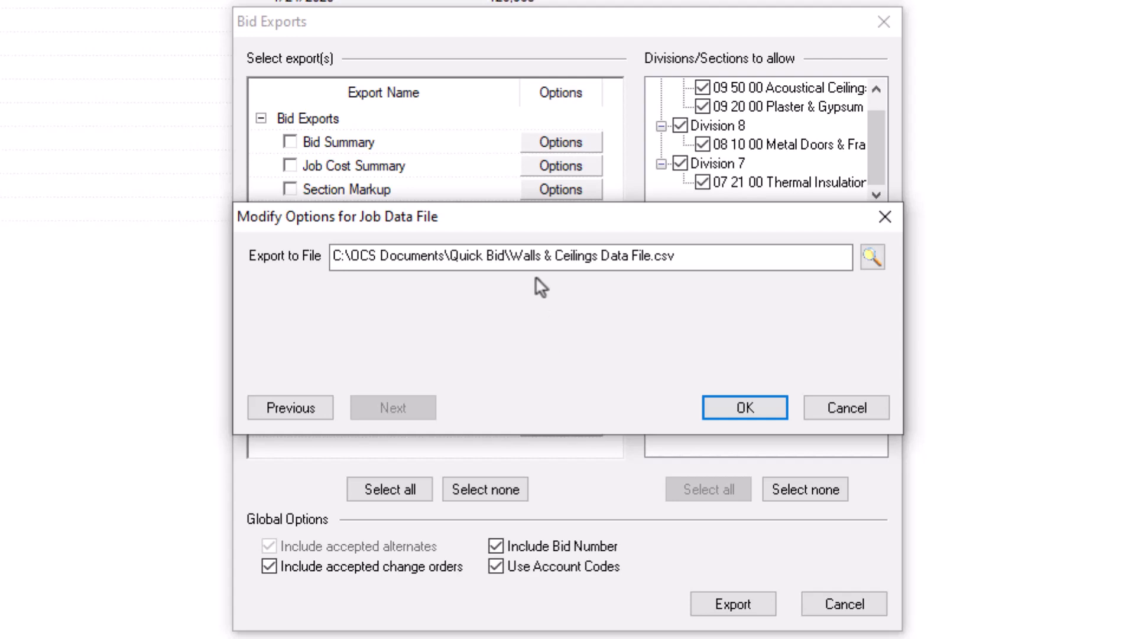
left_click(533, 255)
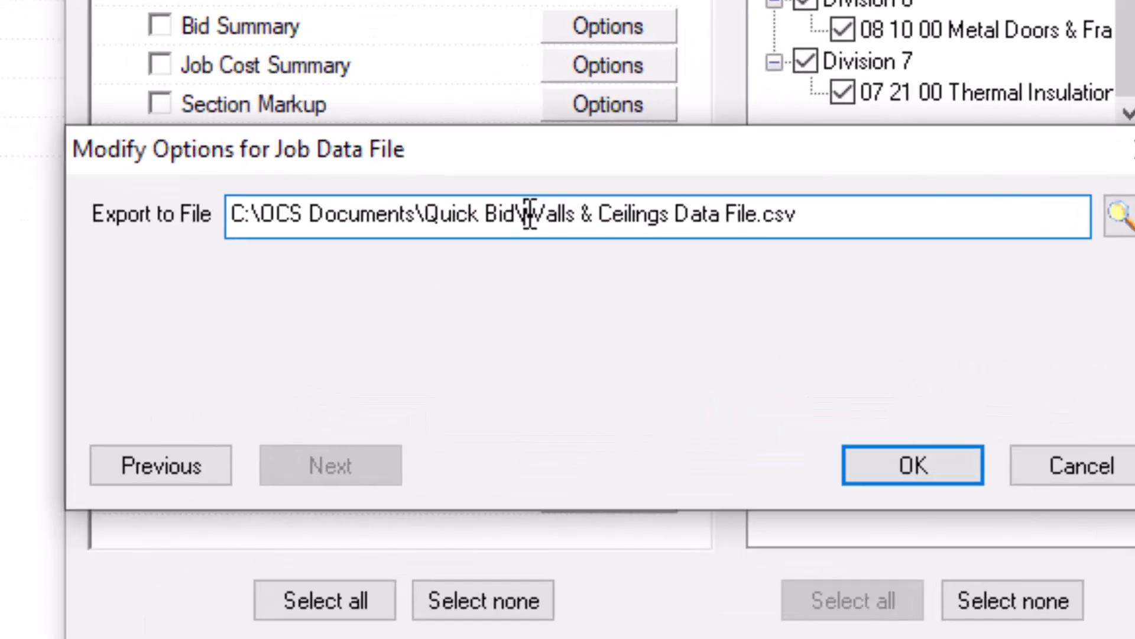
left_click_drag(509, 255, 661, 283)
left_click_drag(918, 231, 895, 231)
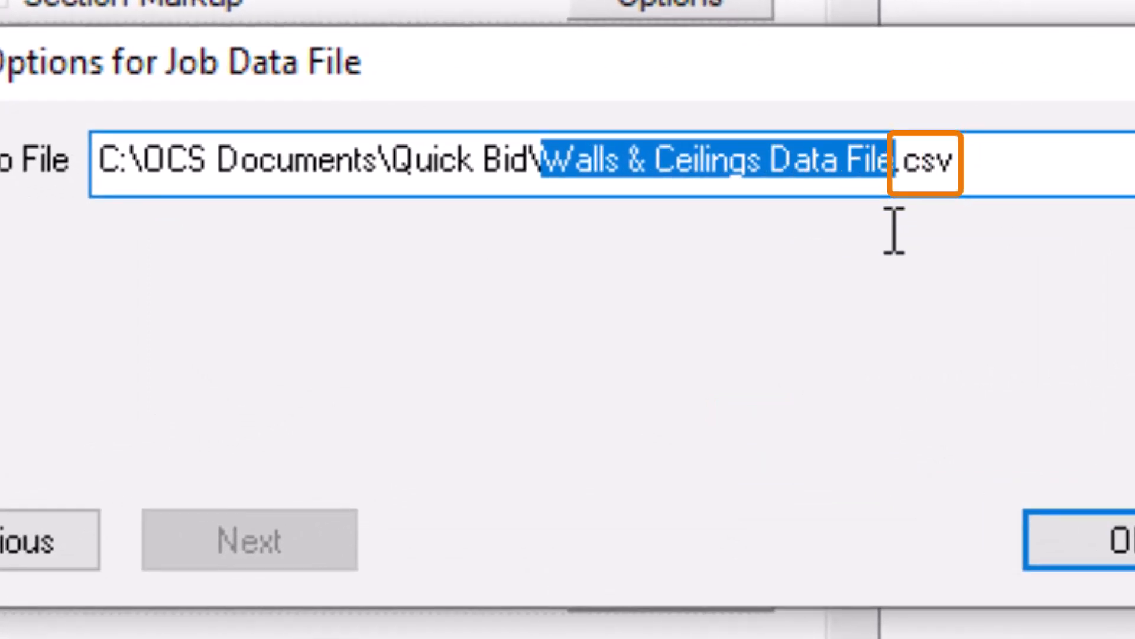
type("Job Data ")
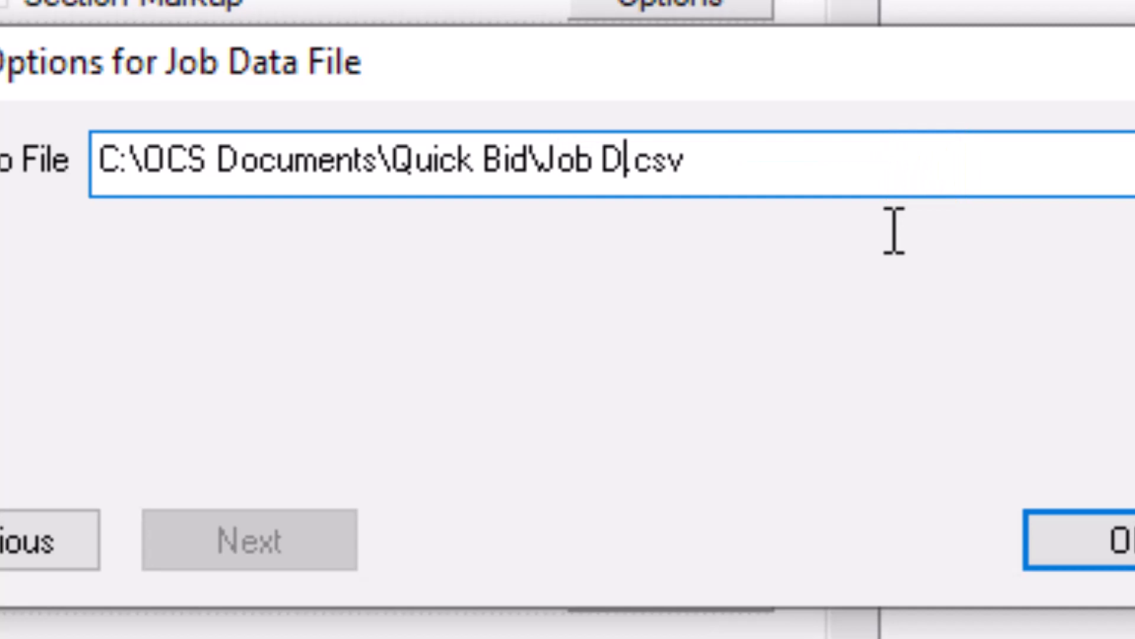
type("File tem")
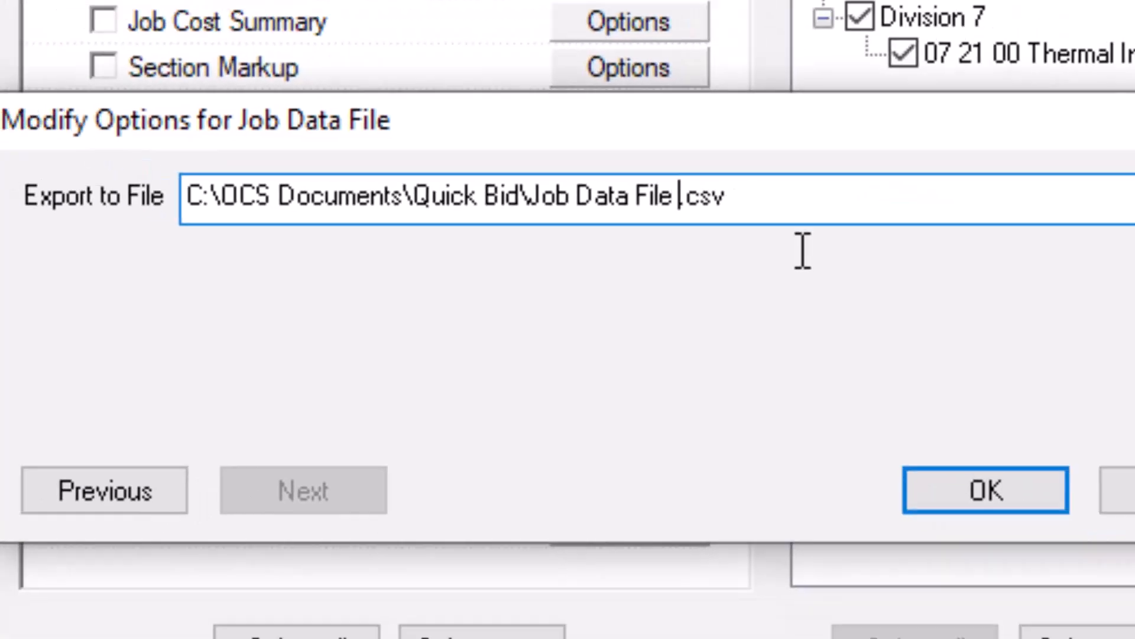
type("plate")
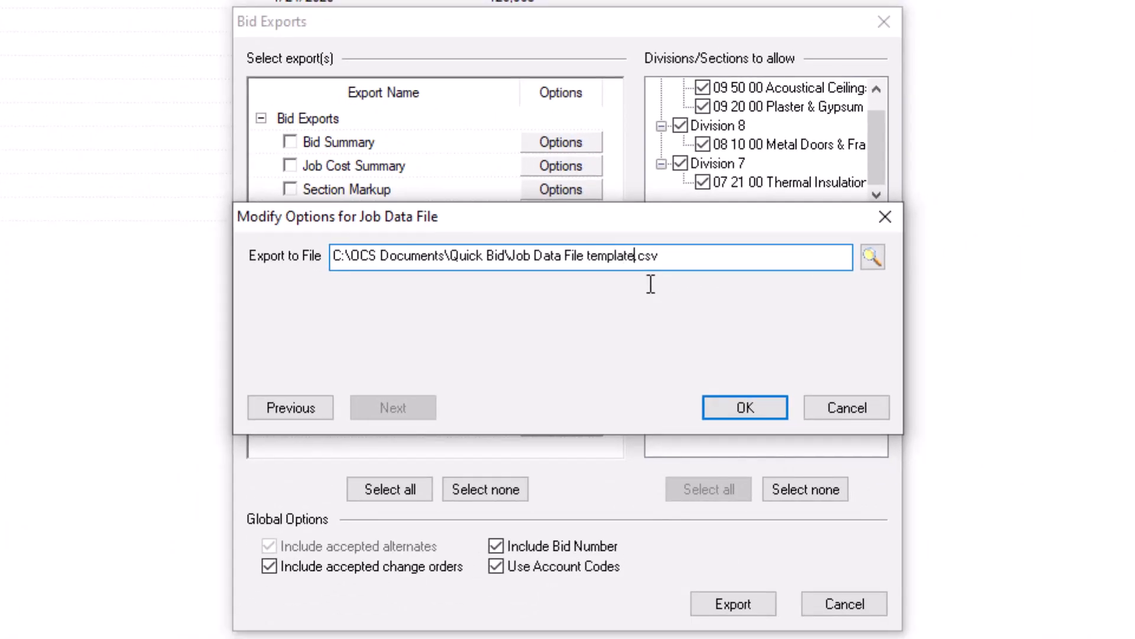
left_click(765, 400)
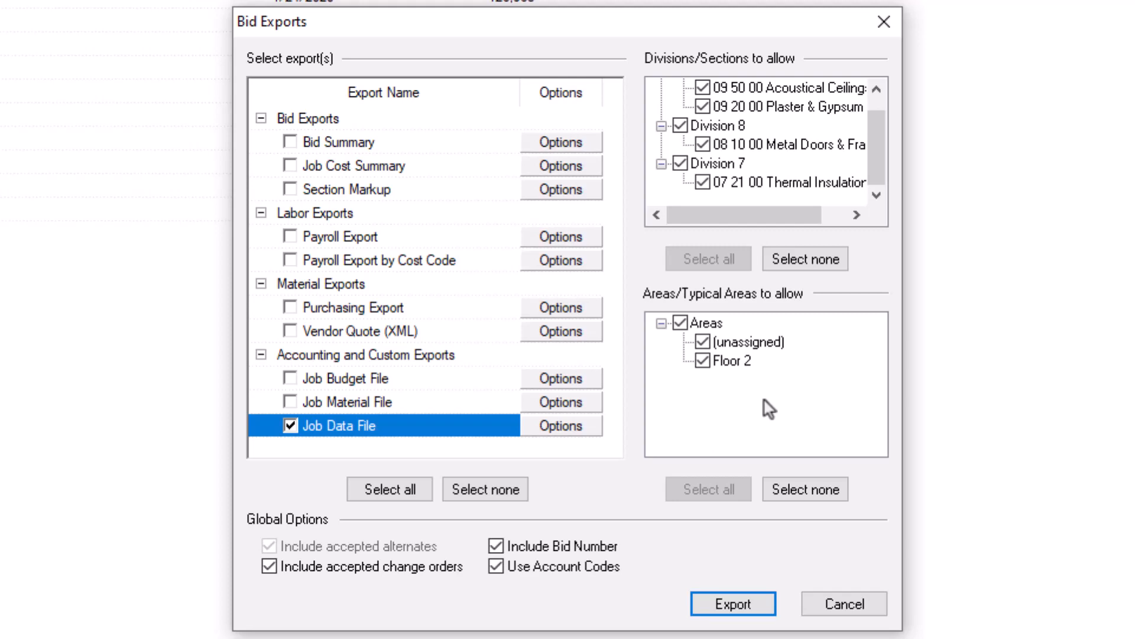
left_click(729, 608)
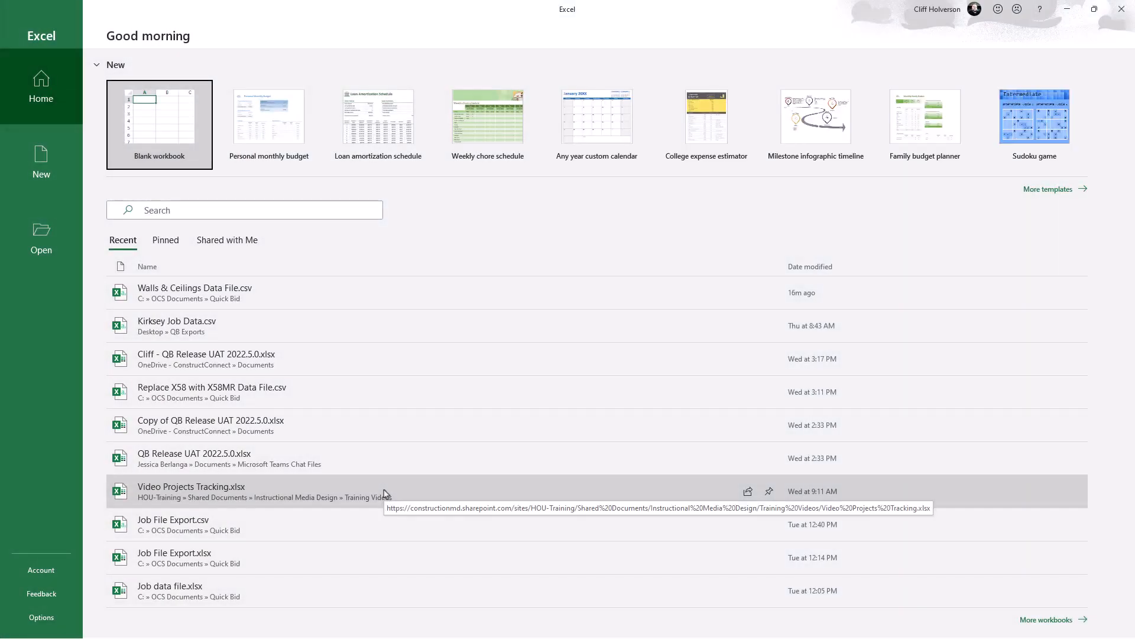
In Excel, create a blank workbook and start a text/CSV data import of Job Data File template.csv
left_click(157, 122)
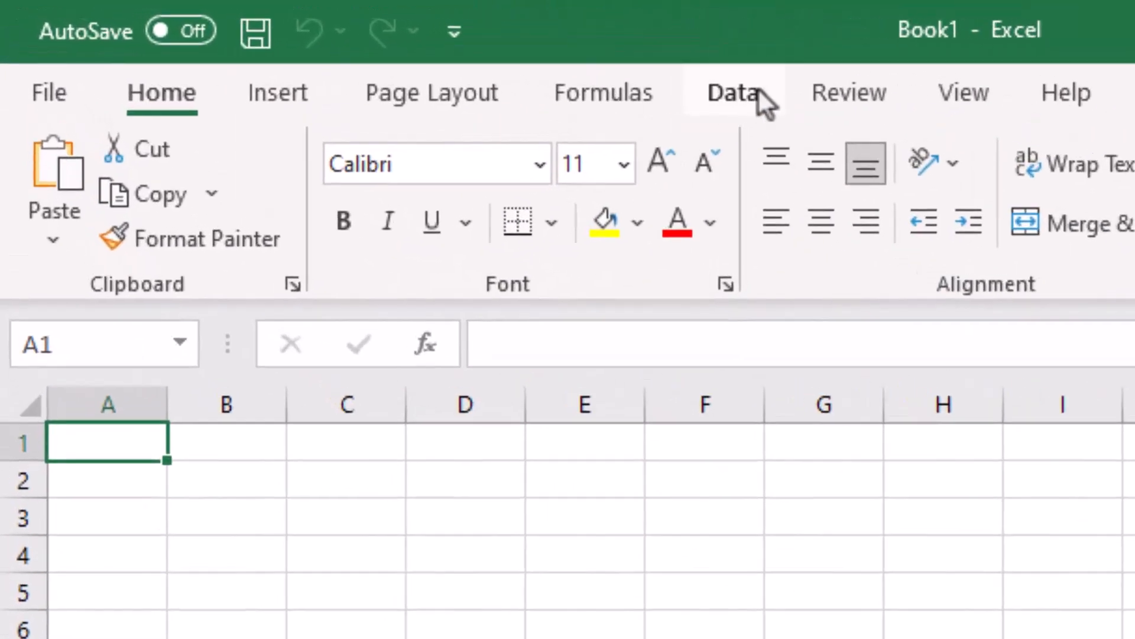
left_click(622, 71)
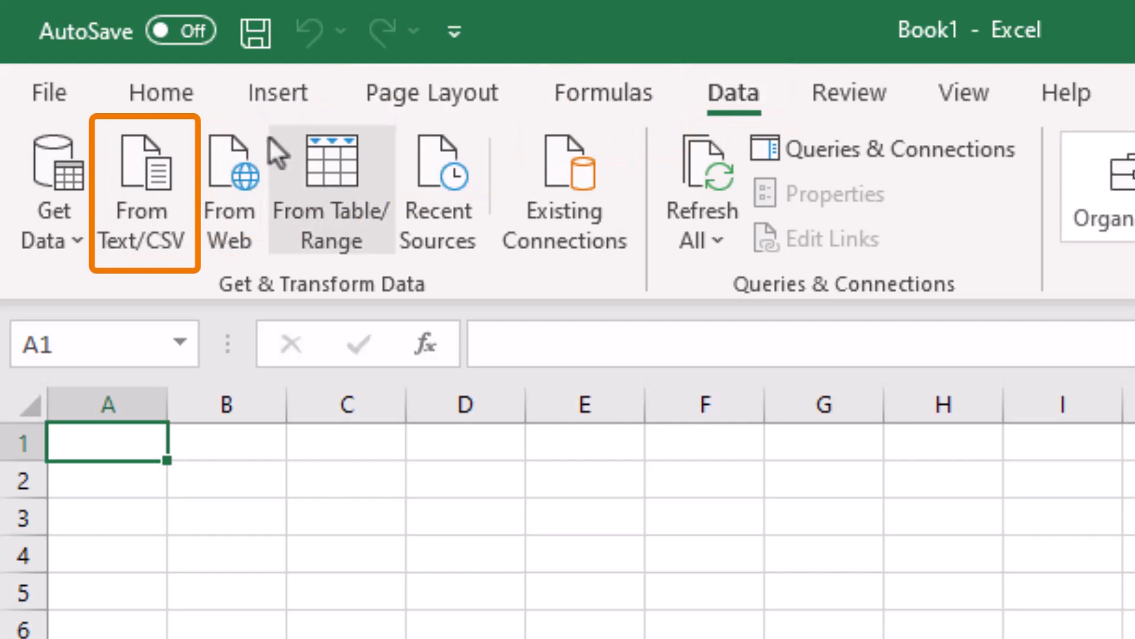
left_click(151, 189)
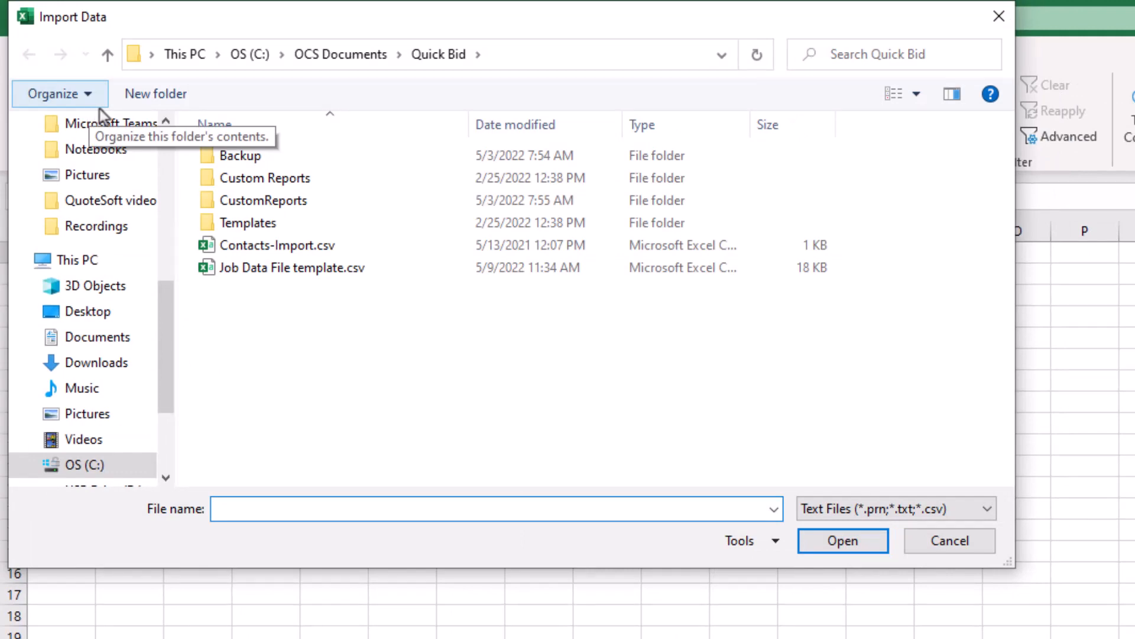
double_click(273, 264)
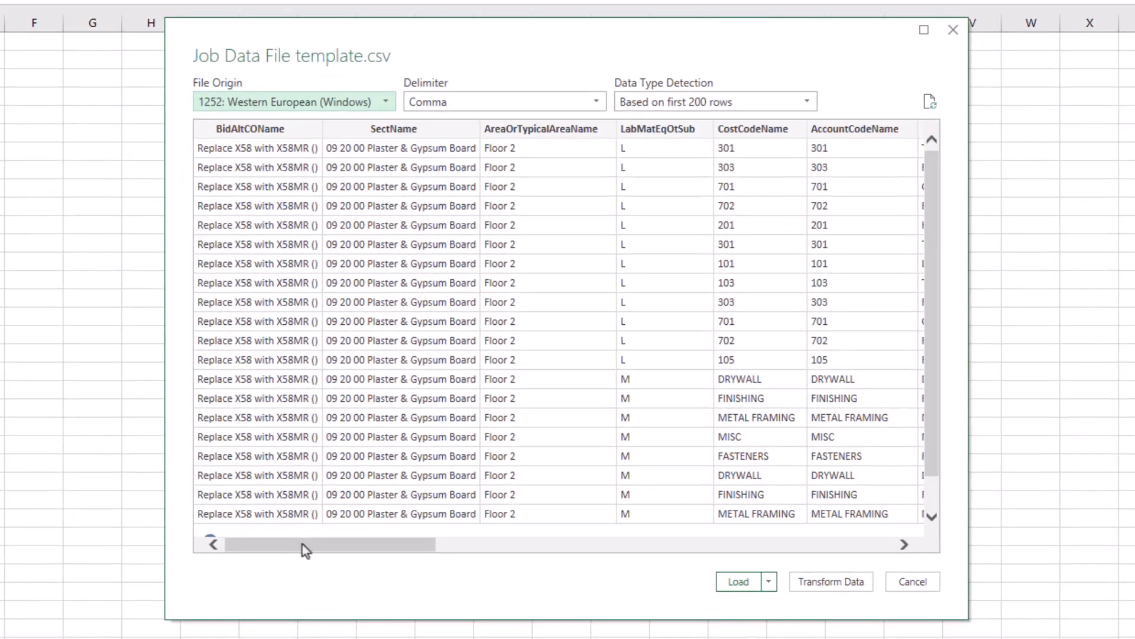
Check the columns in the import preview, then open the data for transformation in a maximized Power Query Editor
left_click_drag(303, 543, 777, 552)
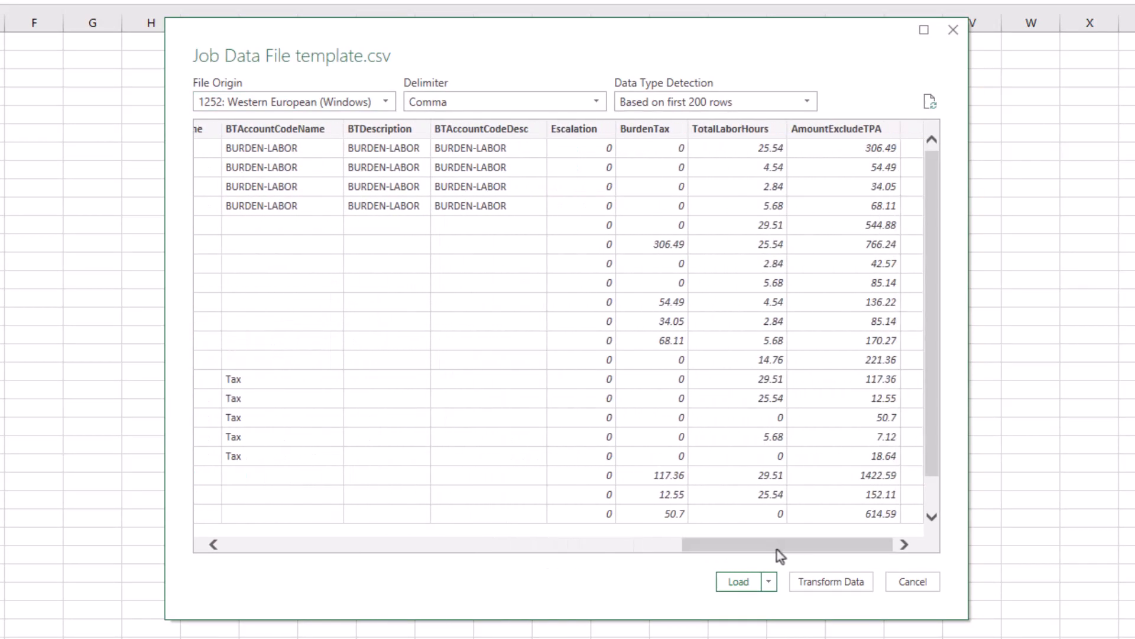
left_click(826, 582)
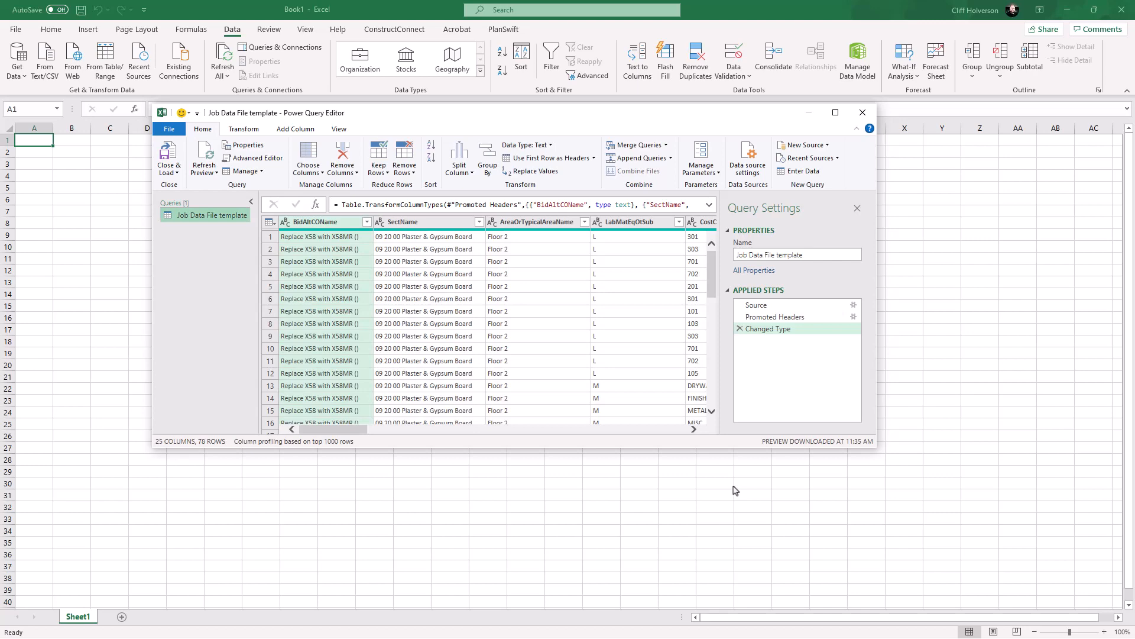
left_click(835, 112)
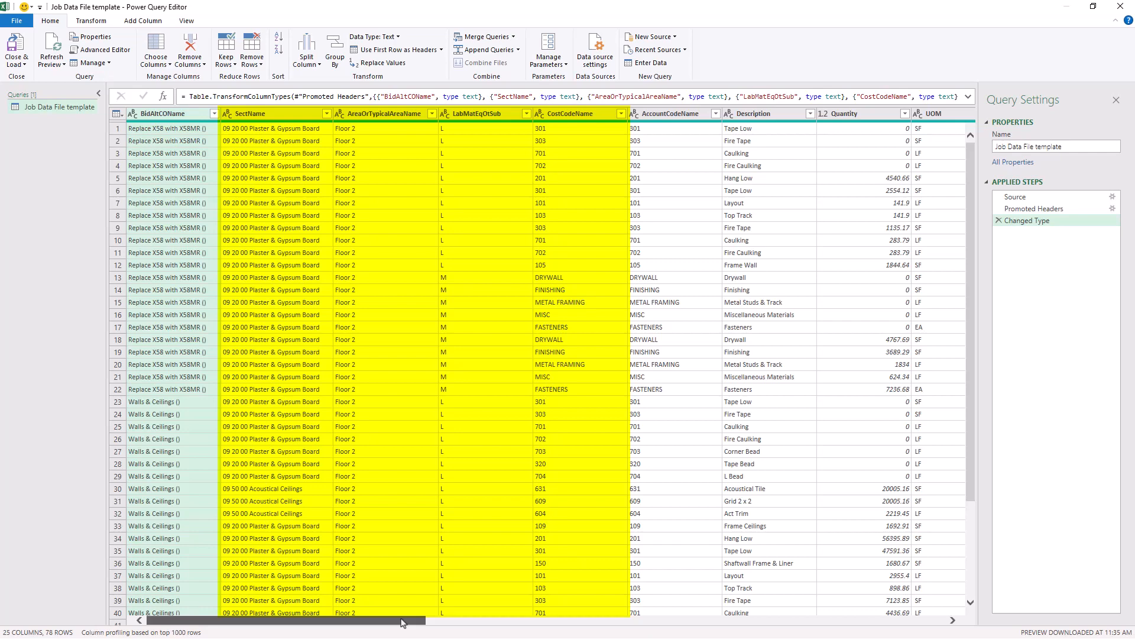
Remove all query columns except SectName, AreaOrTypicalAreaName, LabMatEqOtSub, CostCodeName, Amount, BTCostCodeName, BurdenTax and TotalLaborHours
left_click_drag(401, 623, 894, 627)
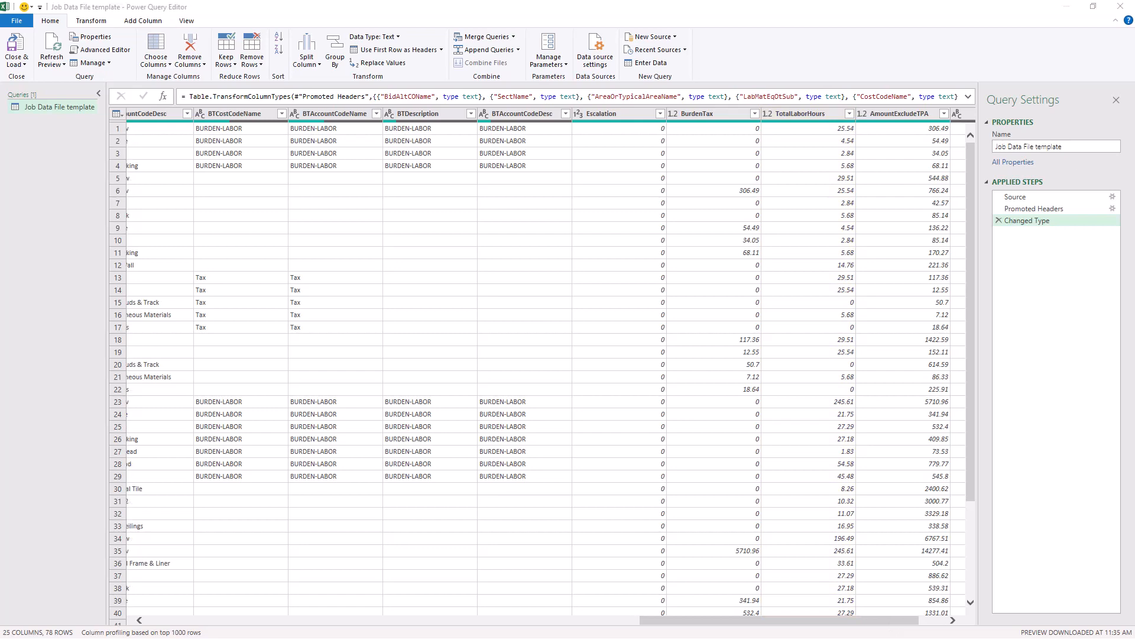
left_click(959, 114)
left_click(835, 113, "shift")
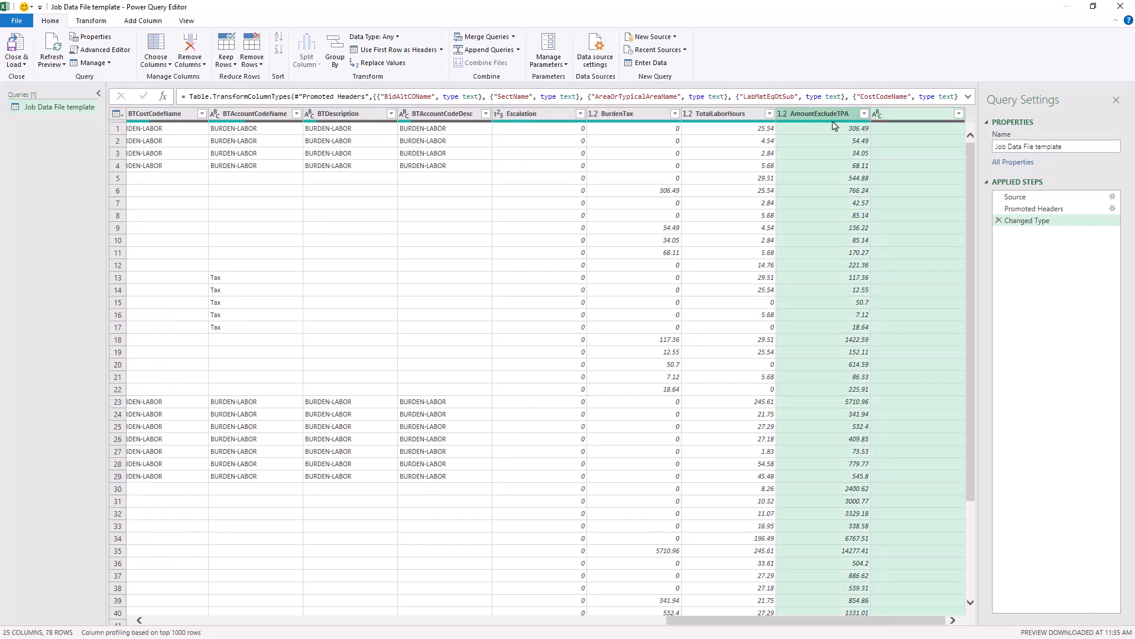
left_click(541, 116, "ctrl")
left_click(457, 116, "ctrl")
left_click(353, 116, "ctrl")
left_click(272, 117, "ctrl")
left_click_drag(686, 627, 432, 621)
left_click(718, 115)
left_click(643, 116, "ctrl")
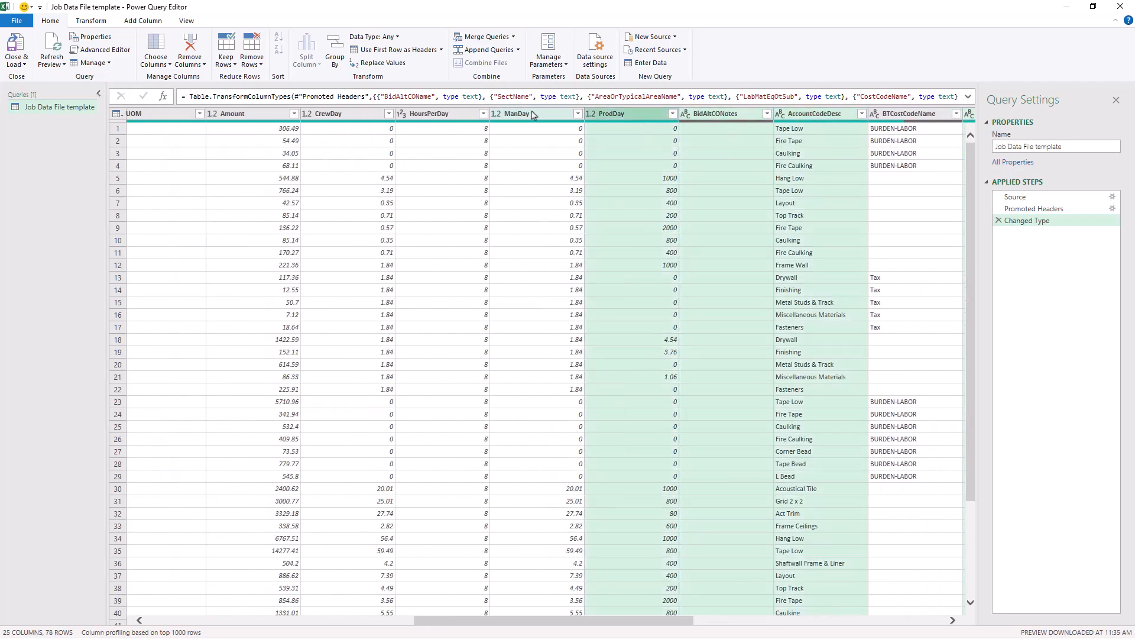
left_click(534, 115, "ctrl")
left_click(444, 115, "ctrl")
left_click(362, 117, "ctrl")
left_click_drag(558, 620, 389, 614)
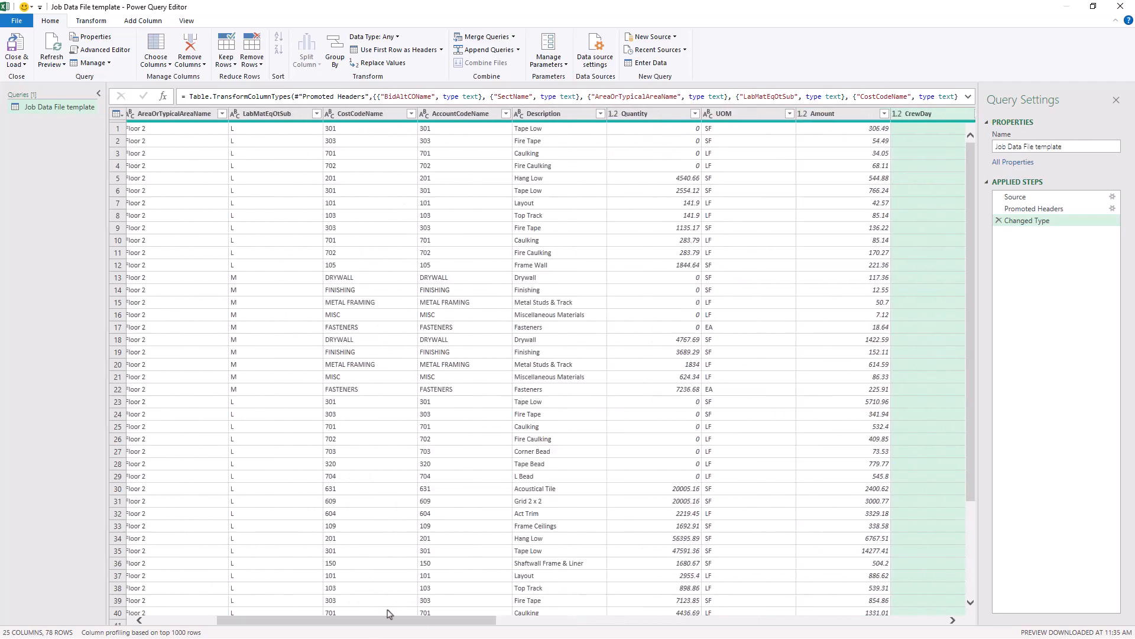
left_click(748, 113, "ctrl")
left_click(644, 114, "ctrl")
left_click(557, 114, "ctrl")
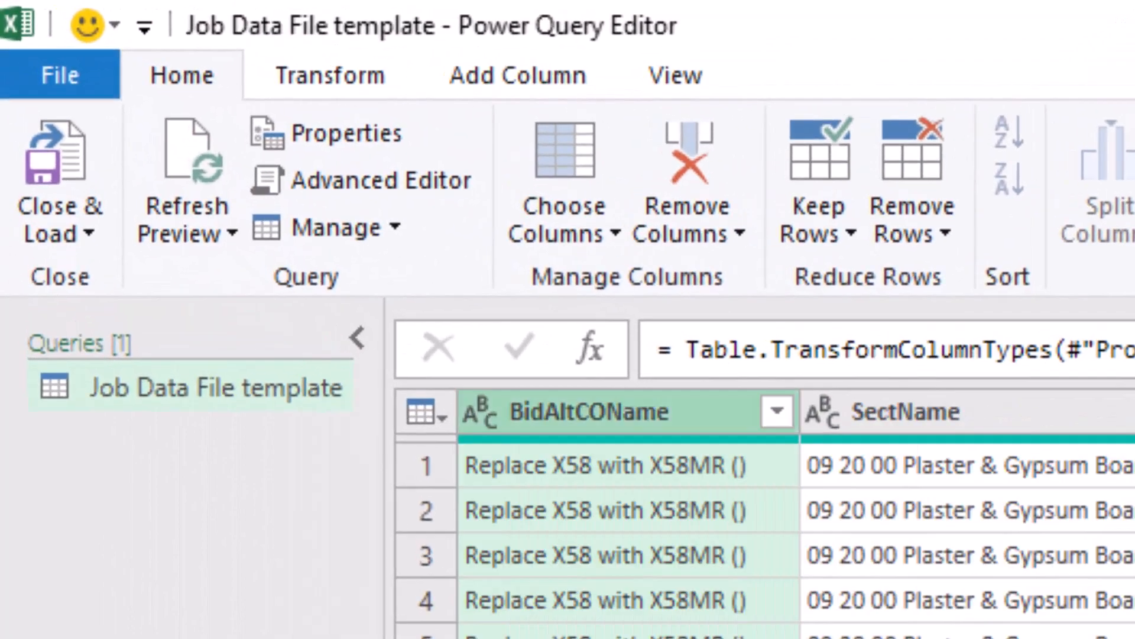
left_click(725, 175)
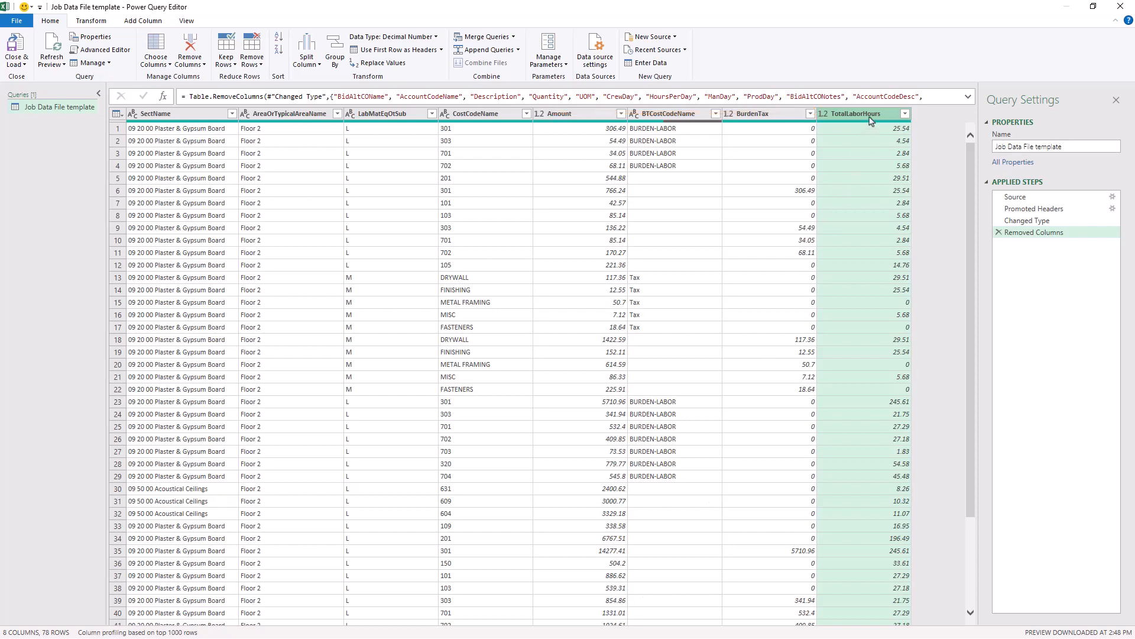
Move the TotalLaborHours column between CostCodeName and Amount, and load the query results into the workbook
left_click_drag(871, 115, 579, 161)
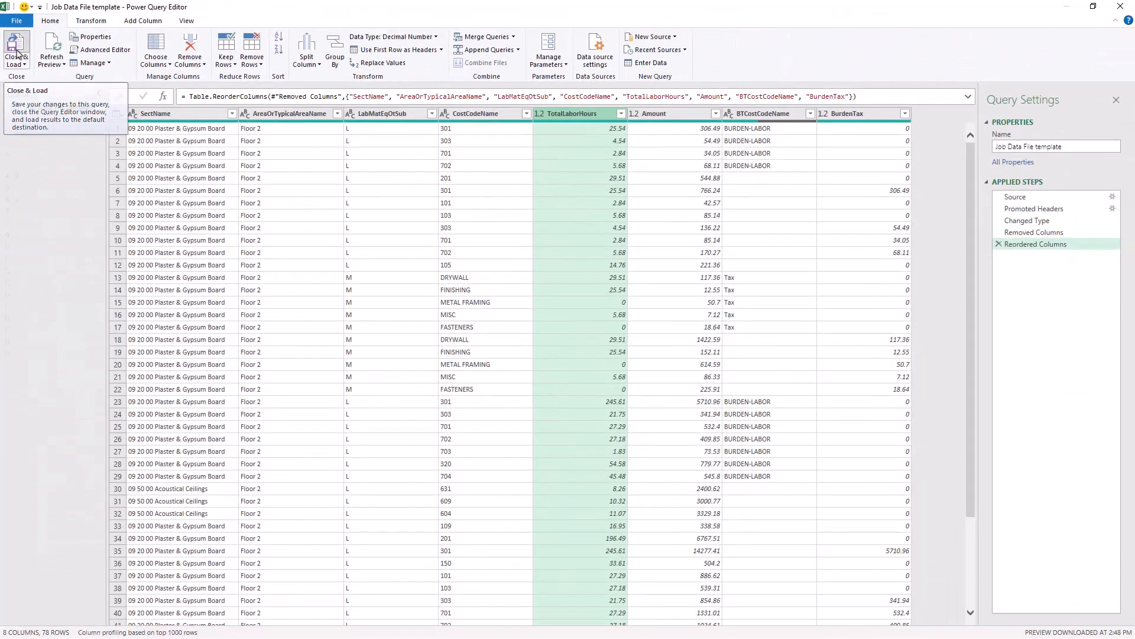
left_click(84, 251)
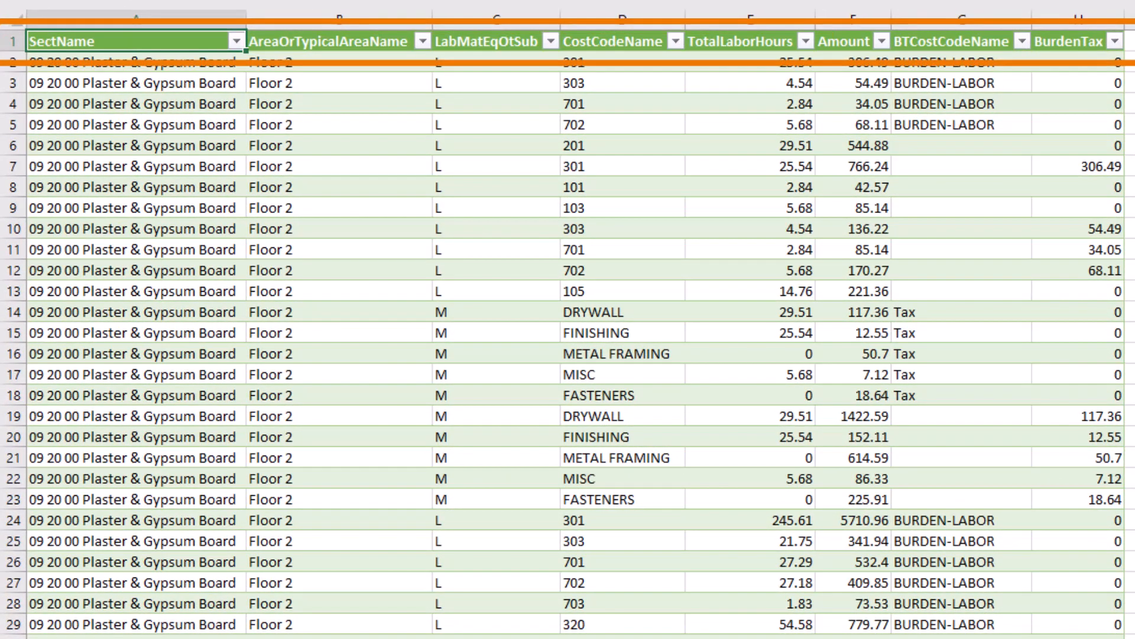
Filter the LabMatEqOtSub column to show only M rows
left_click(551, 42)
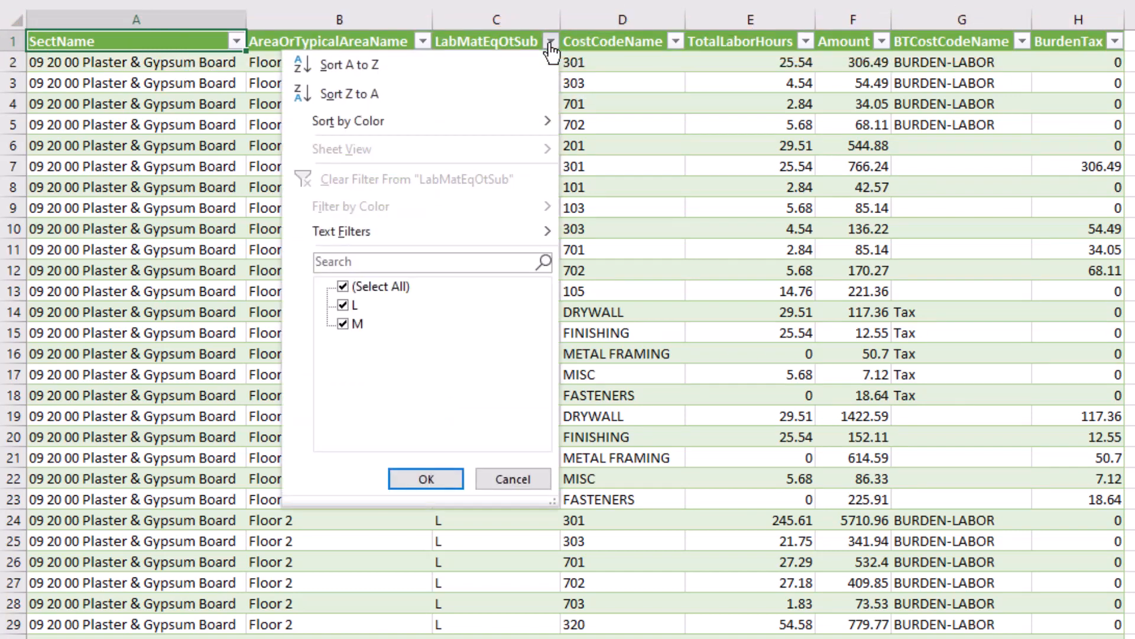
left_click(342, 287)
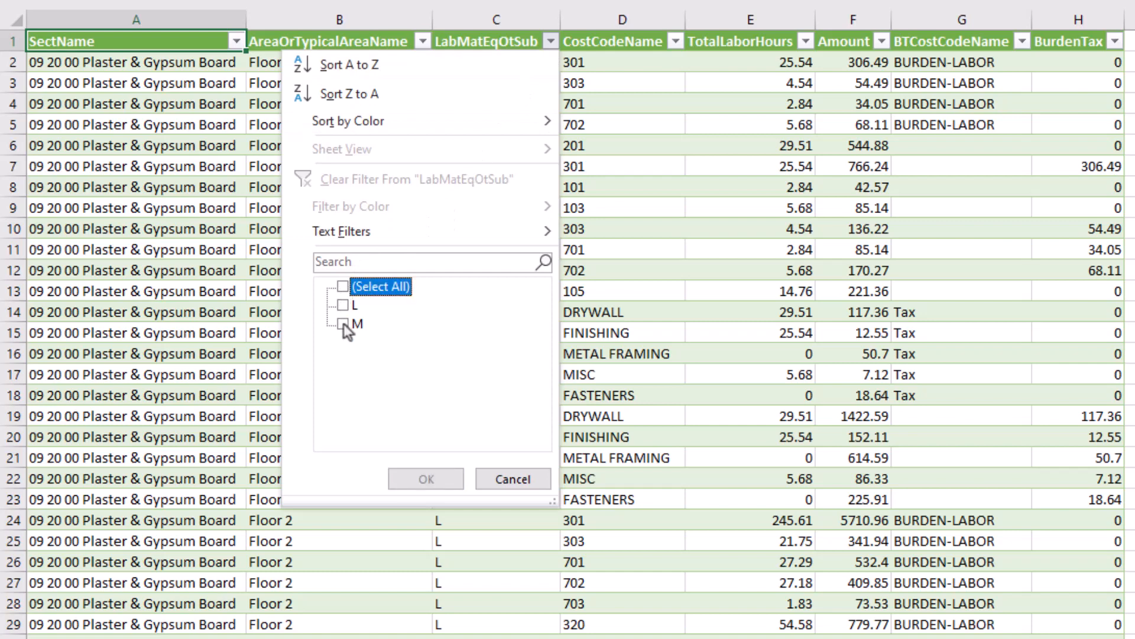
left_click(343, 324)
left_click(426, 478)
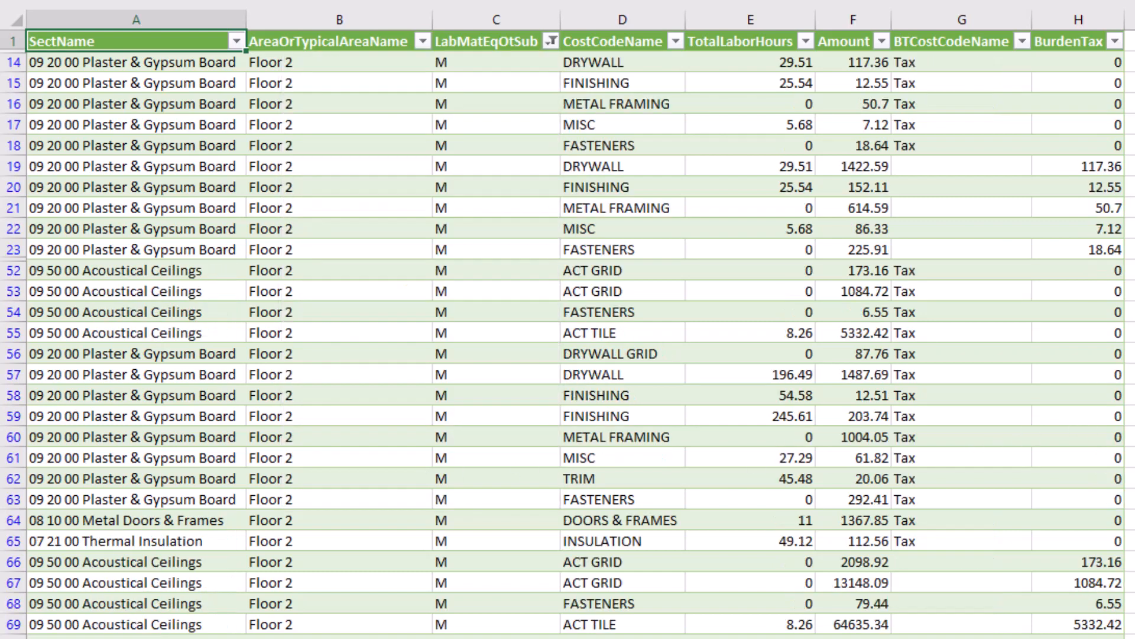
Filter the CostCodeName column to show only DRYWALL rows
left_click(676, 41)
left_click(467, 286)
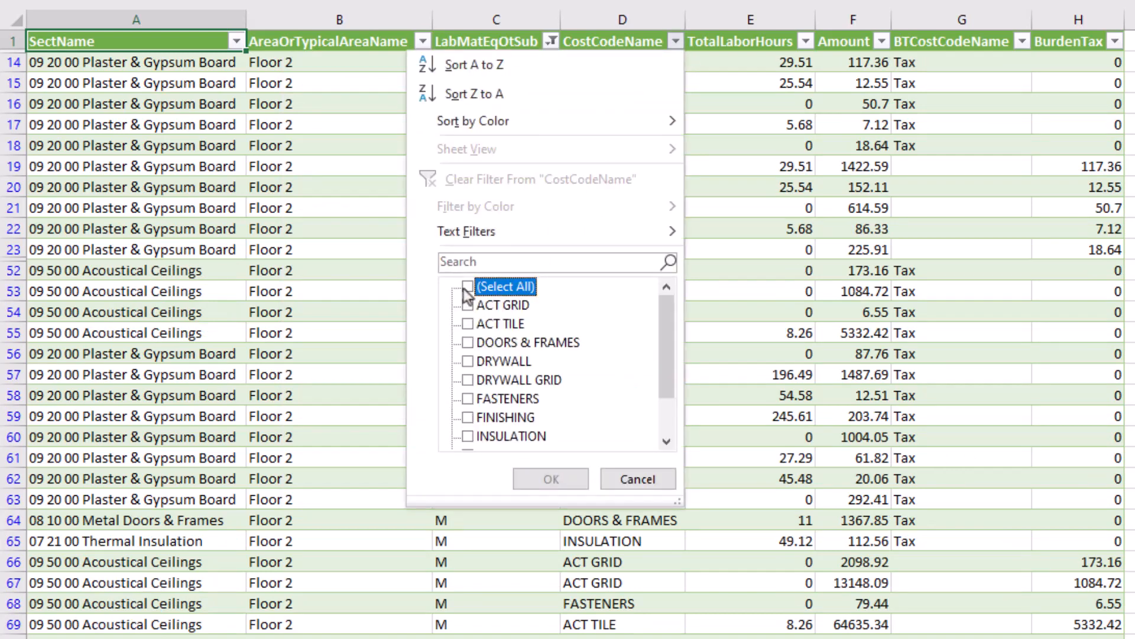
left_click(469, 361)
left_click(550, 476)
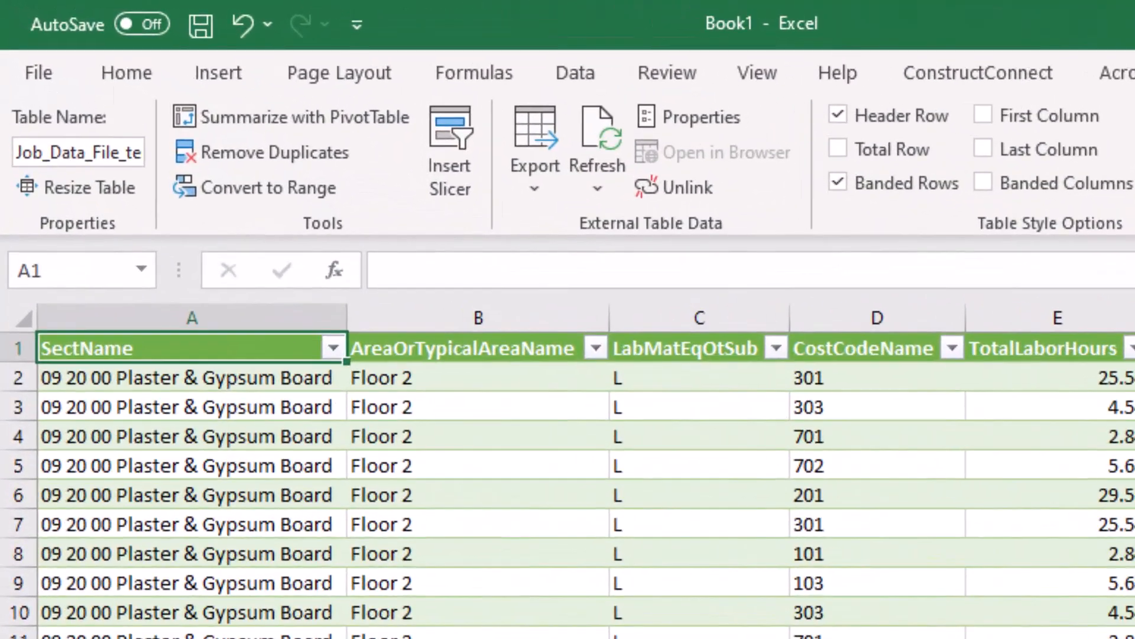
Save the workbook as "Master power query template" in Excel Workbook (*.xlsx) format in the Quick Bid folder
left_click(52, 69)
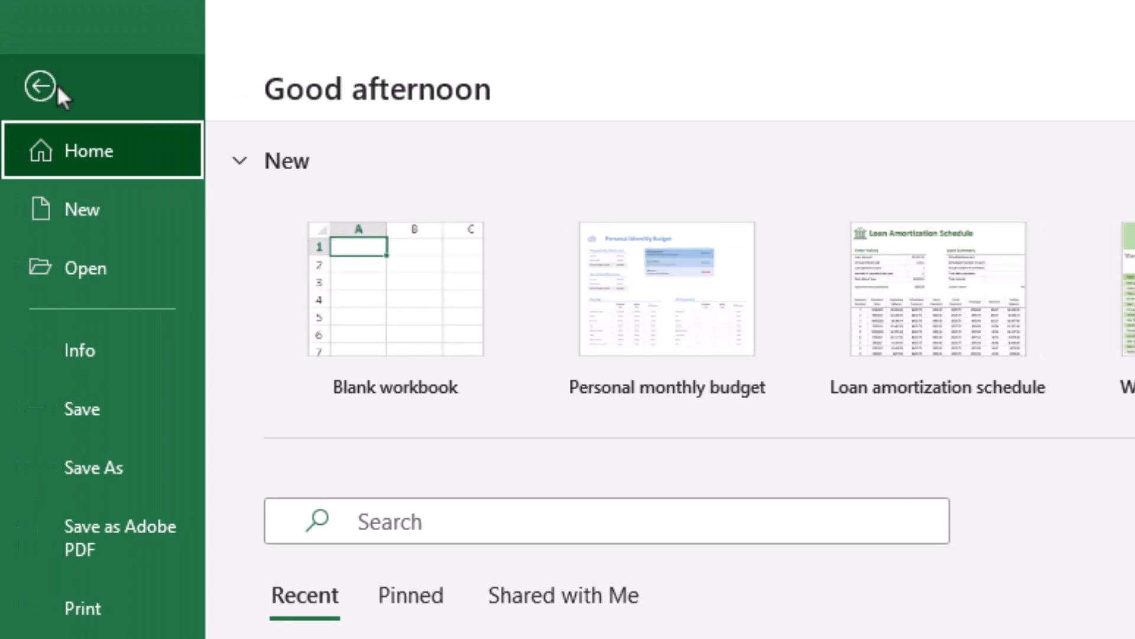
left_click(94, 480)
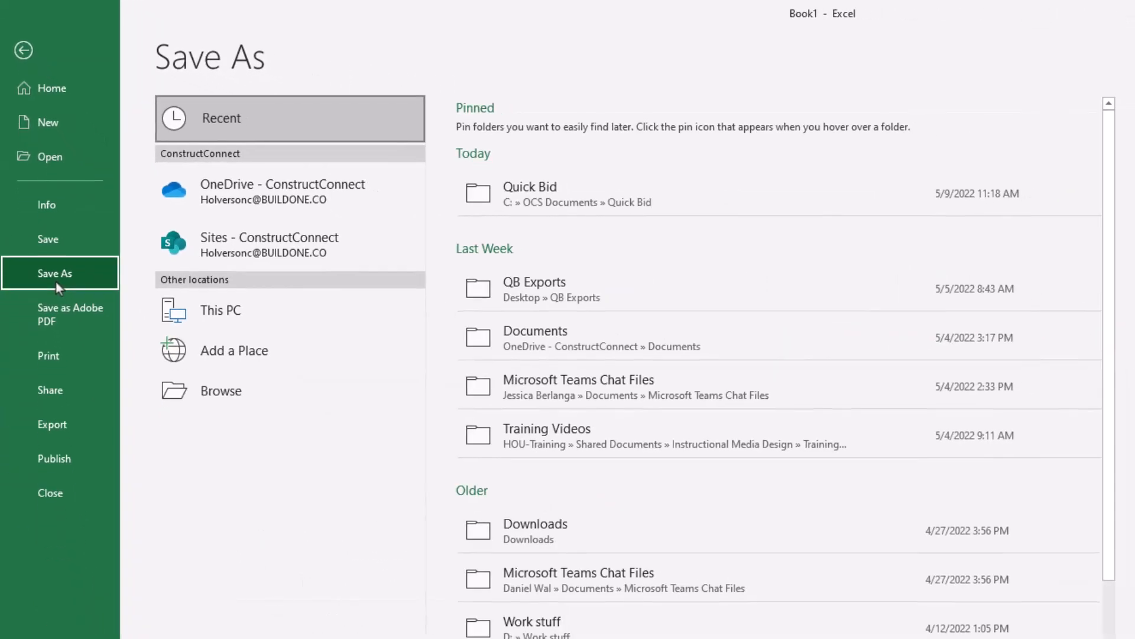
left_click(556, 193)
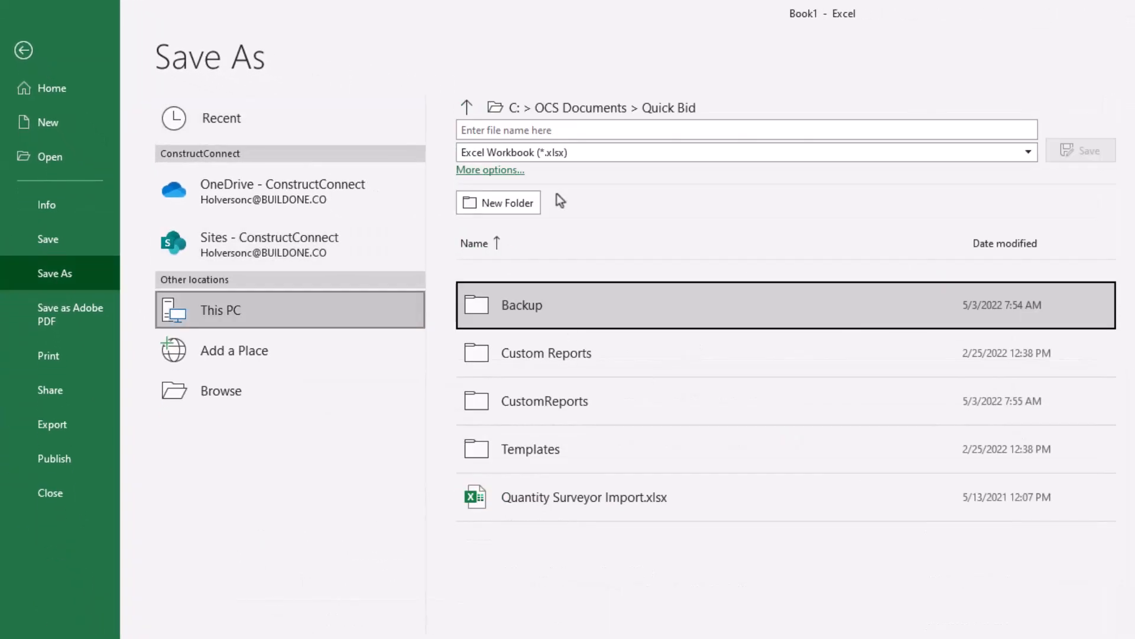
left_click(570, 127)
type("Mas")
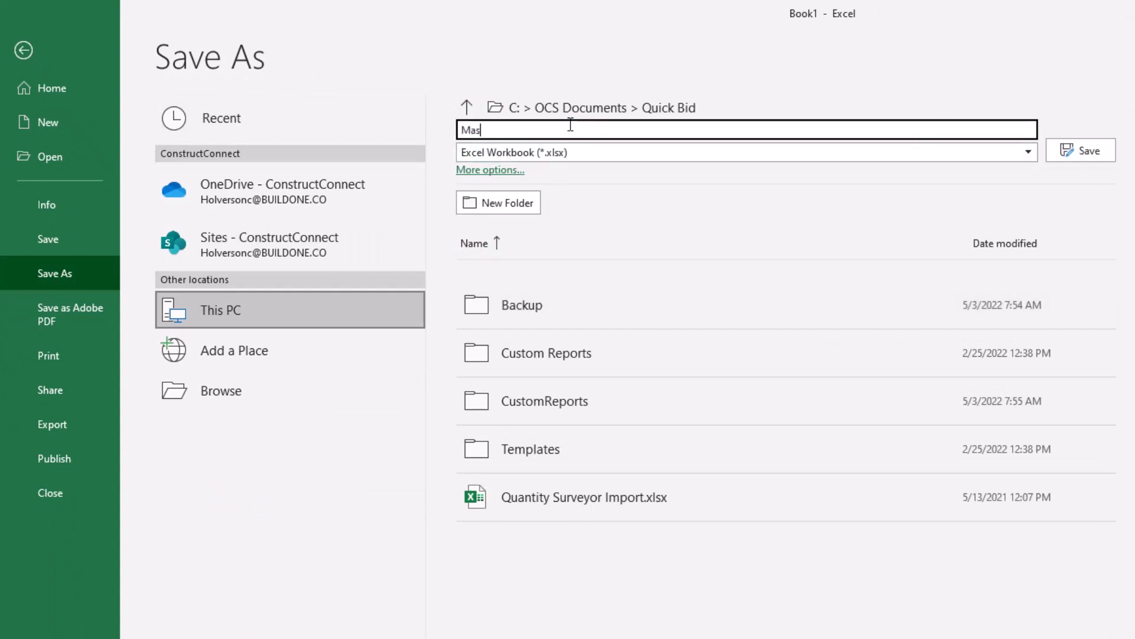
type("ter power query template")
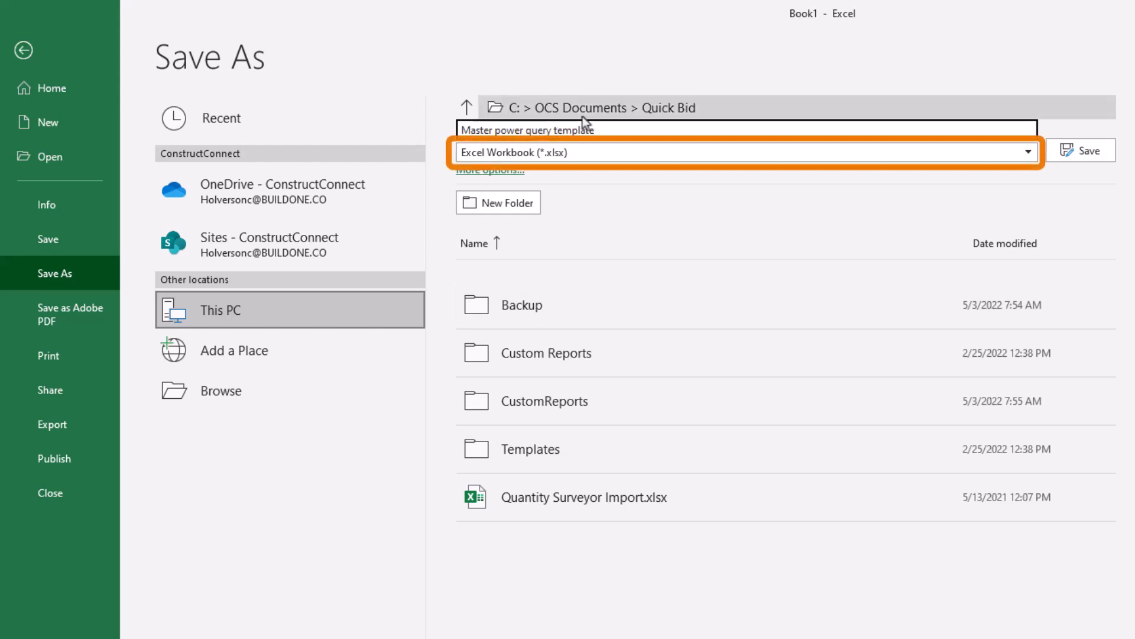
left_click(1070, 153)
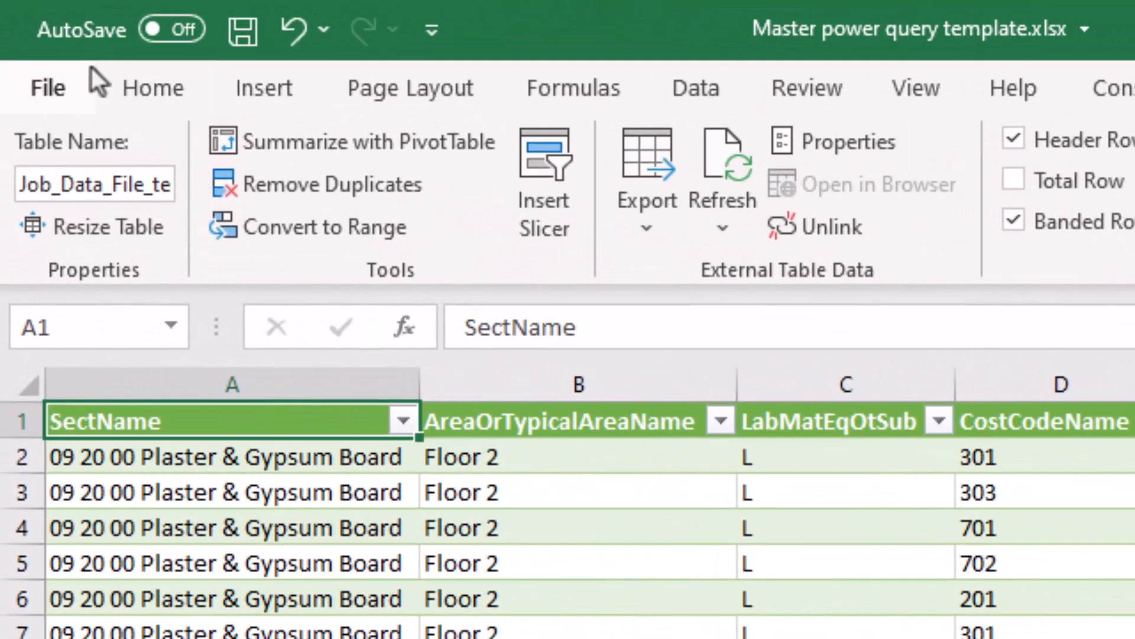
Save a copy of the active sheet as "Kirksey office" in CSV (Comma delimited) format in the Quick Bid folder
left_click(15, 29)
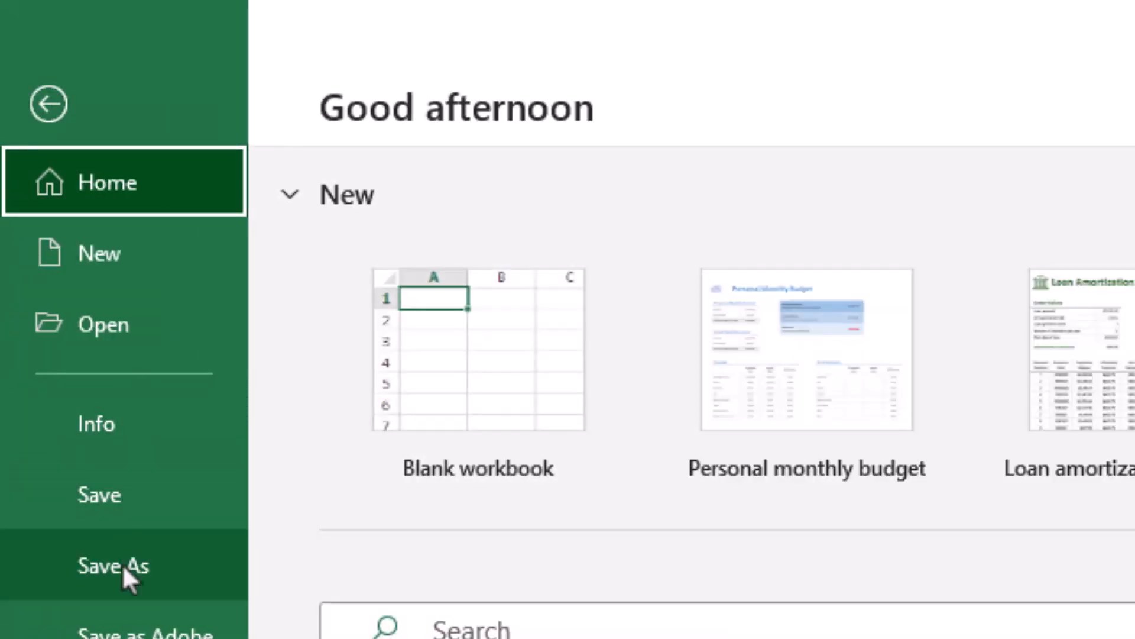
left_click(121, 566)
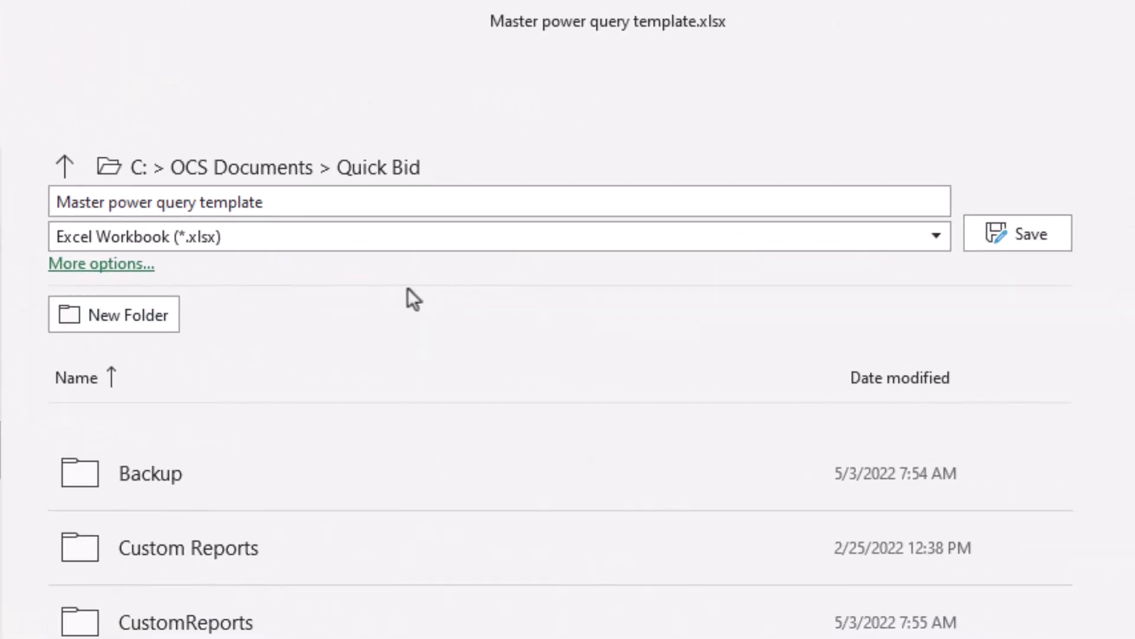
left_click(304, 198)
type("Kirksey off")
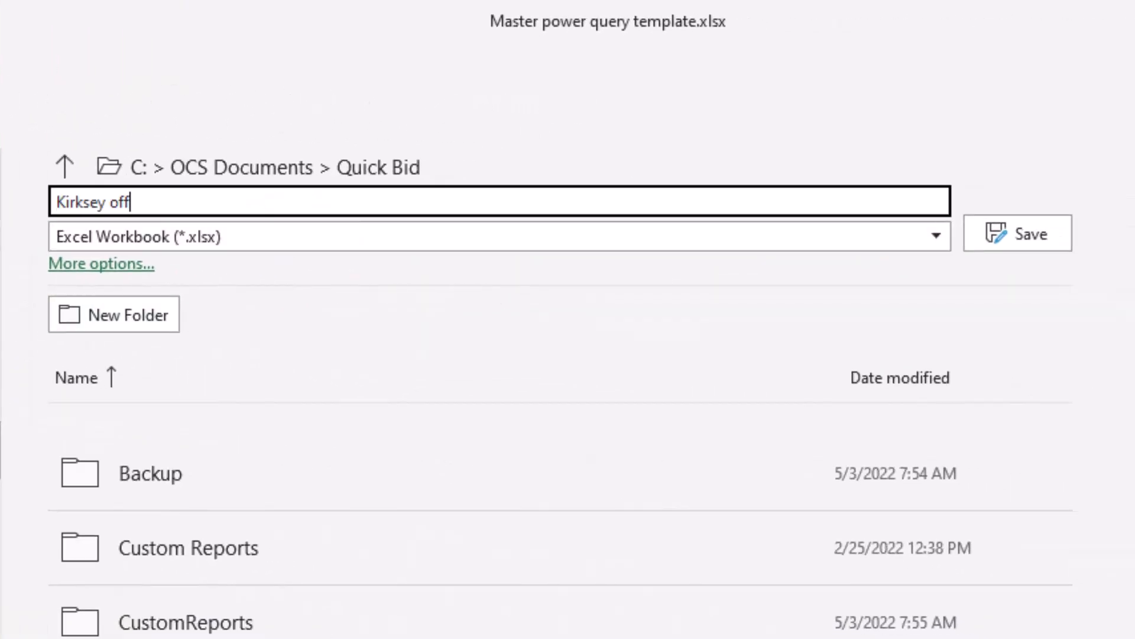
type("ice")
left_click(646, 238)
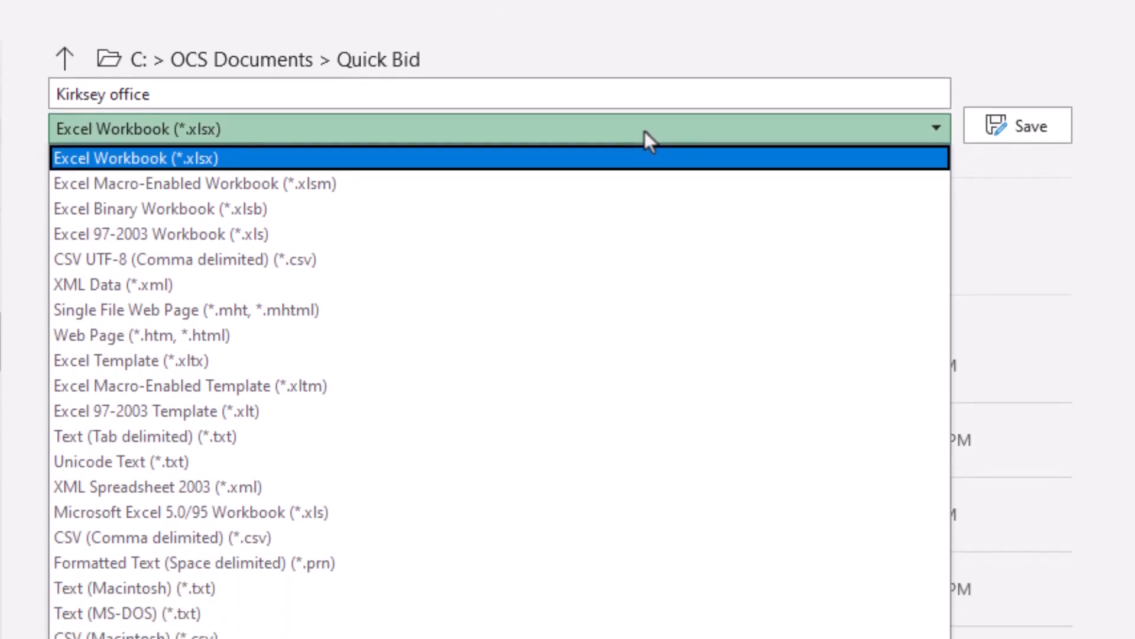
left_click(150, 537)
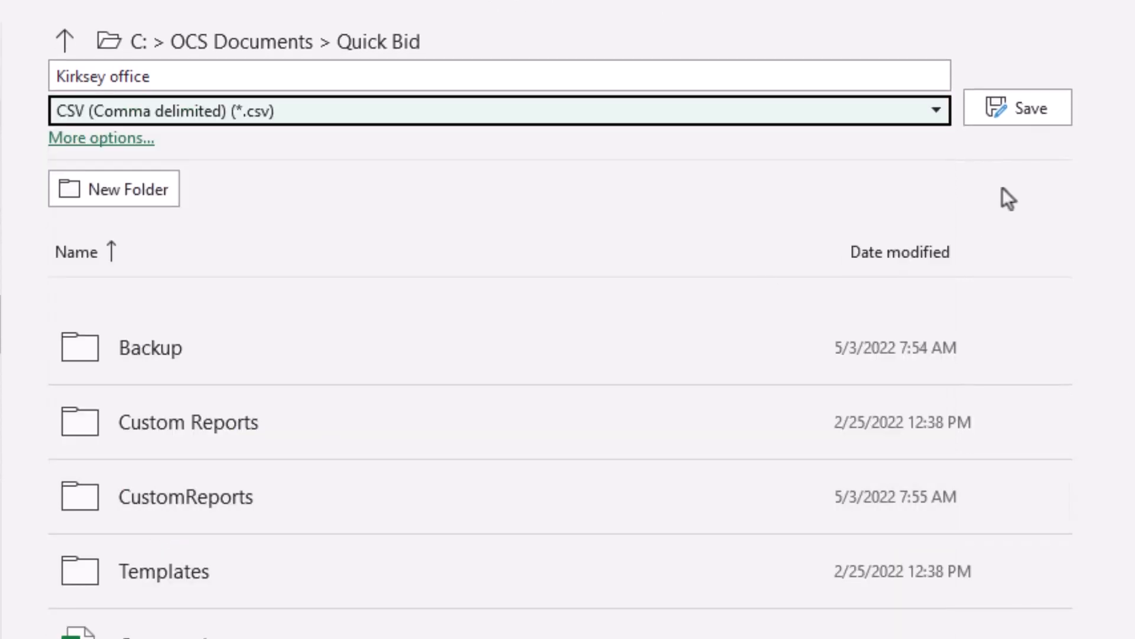
left_click(1032, 110)
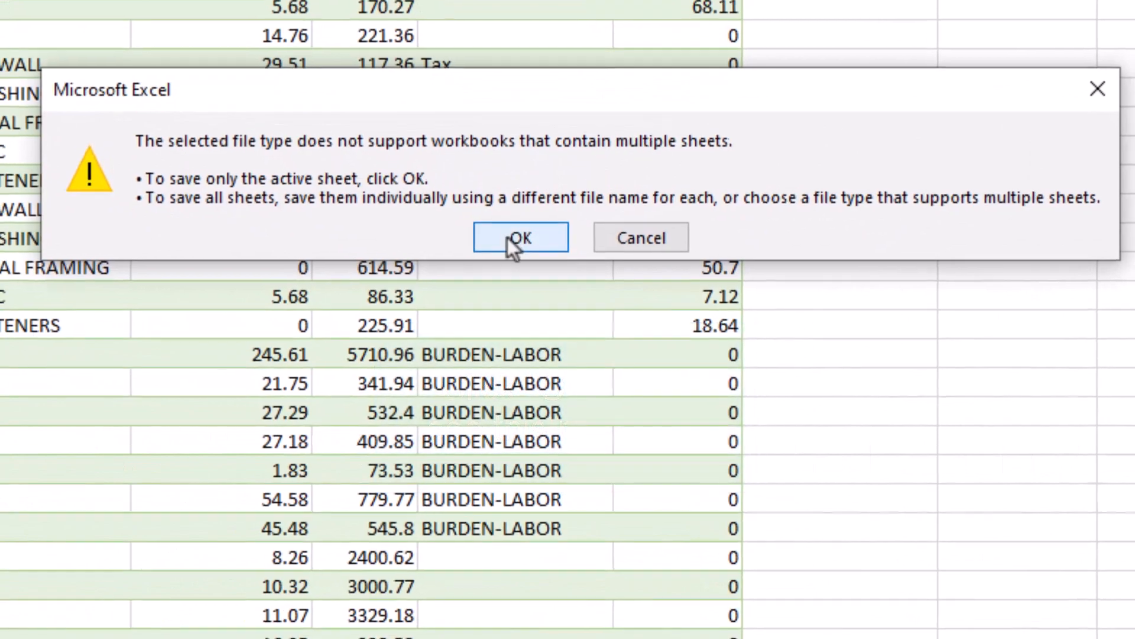
left_click(509, 238)
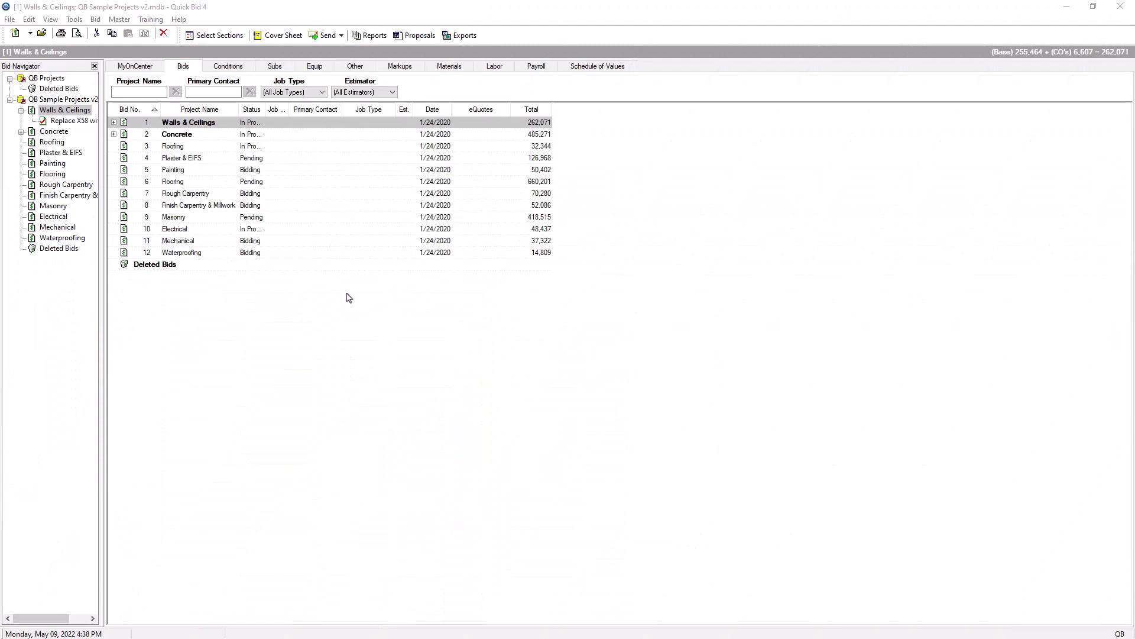
In Quick Bid, set the Concrete bid's Job Data File export to overwrite Job Data File template.csv
left_click(184, 136)
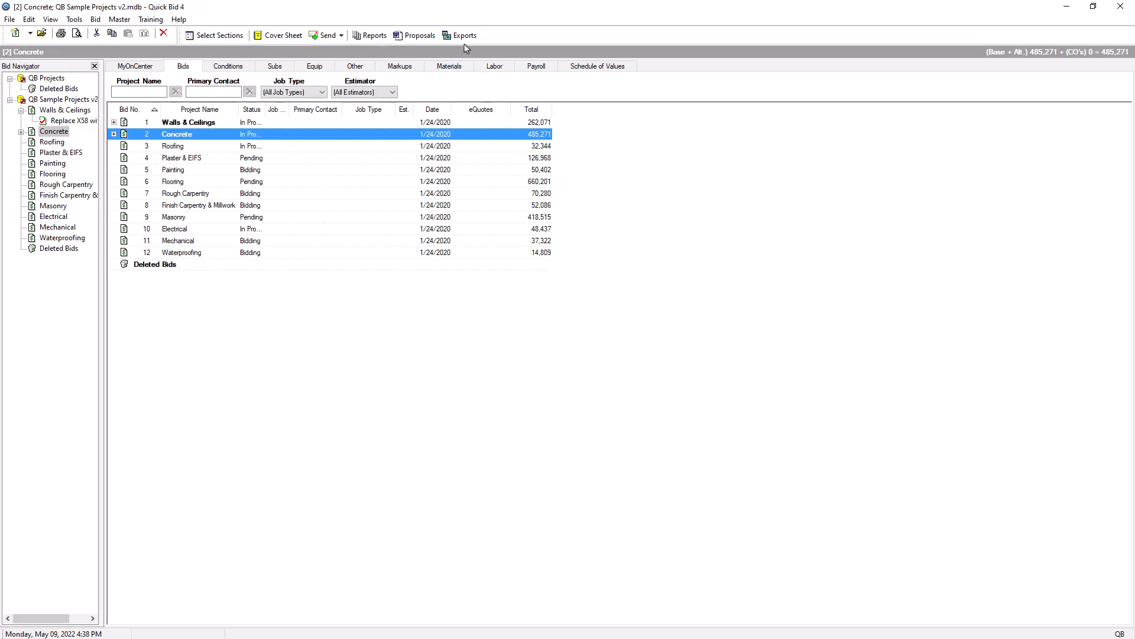
left_click(464, 36)
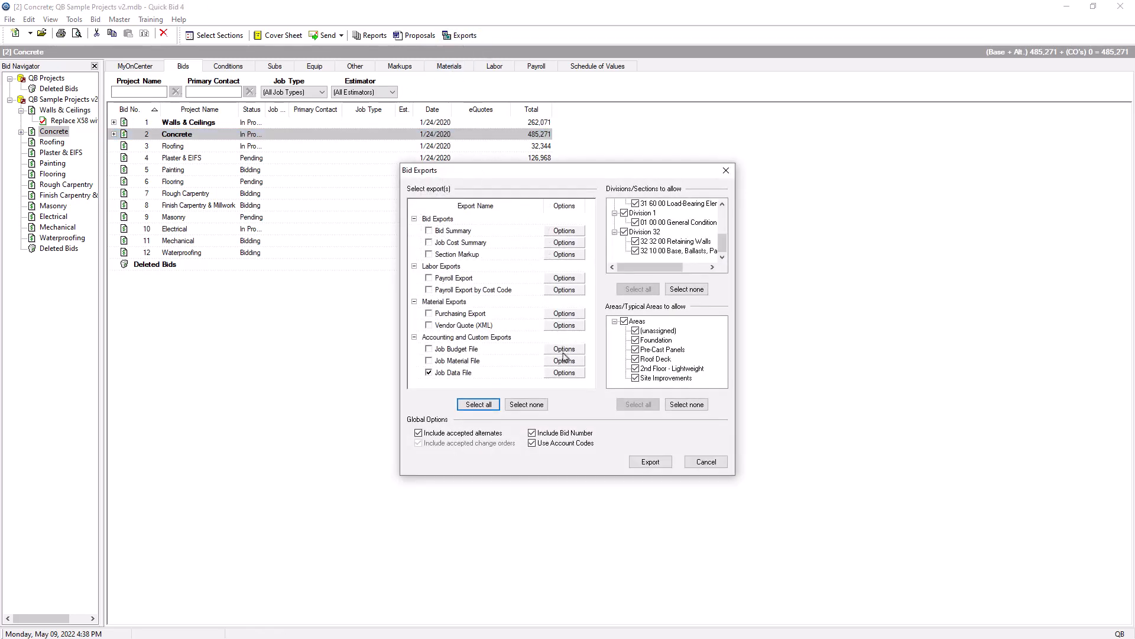
left_click(564, 373)
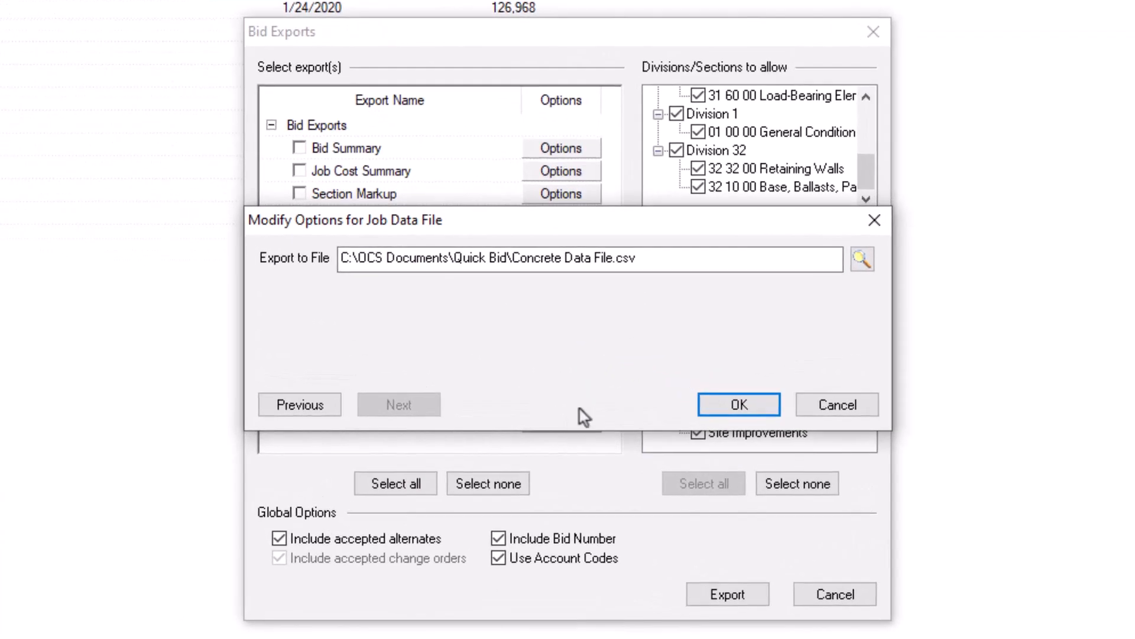
left_click(863, 267)
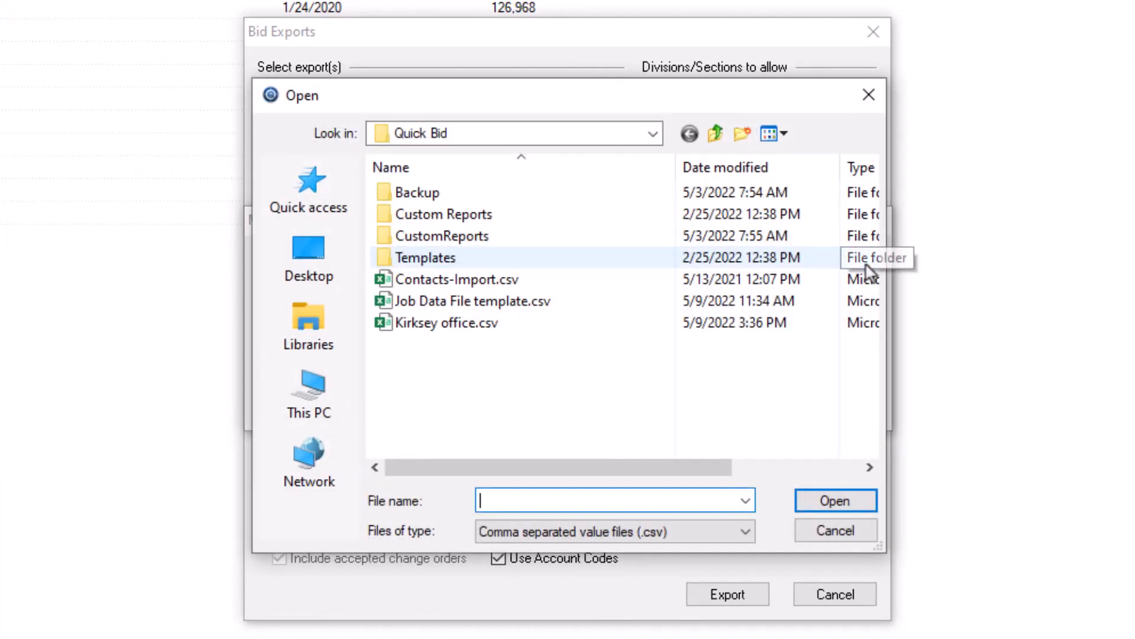
left_click(507, 303)
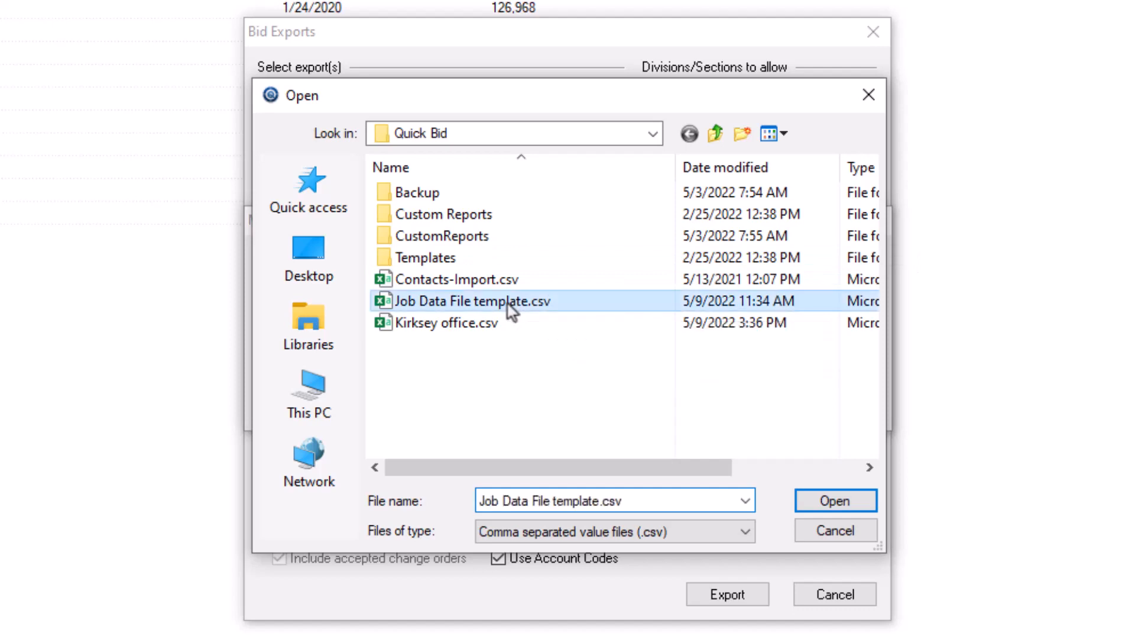
key("Return")
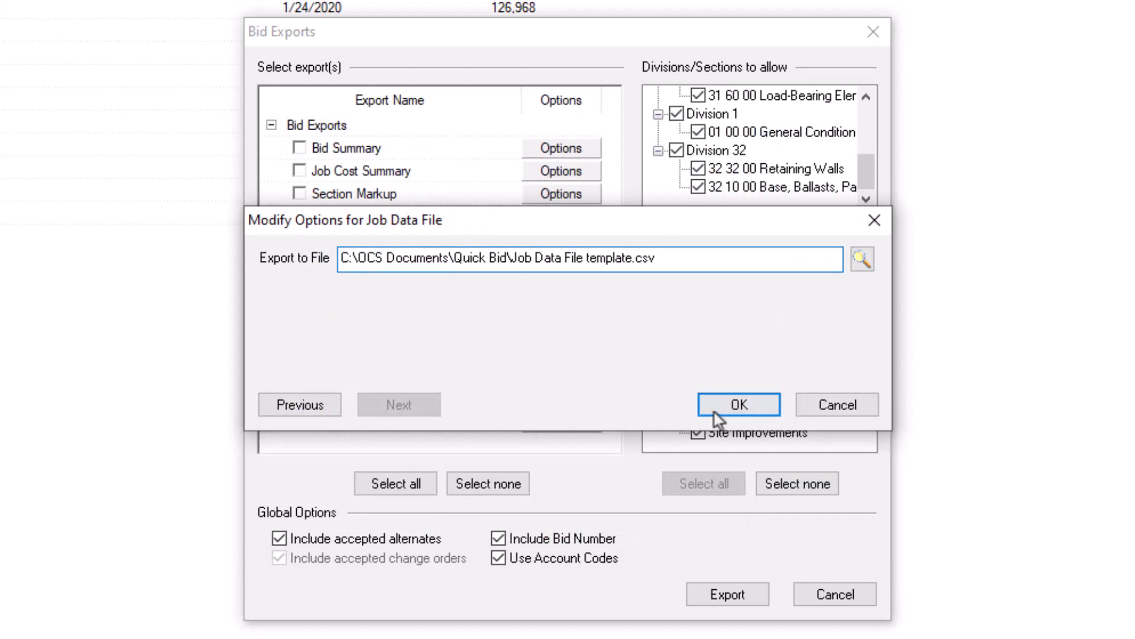
left_click(728, 407)
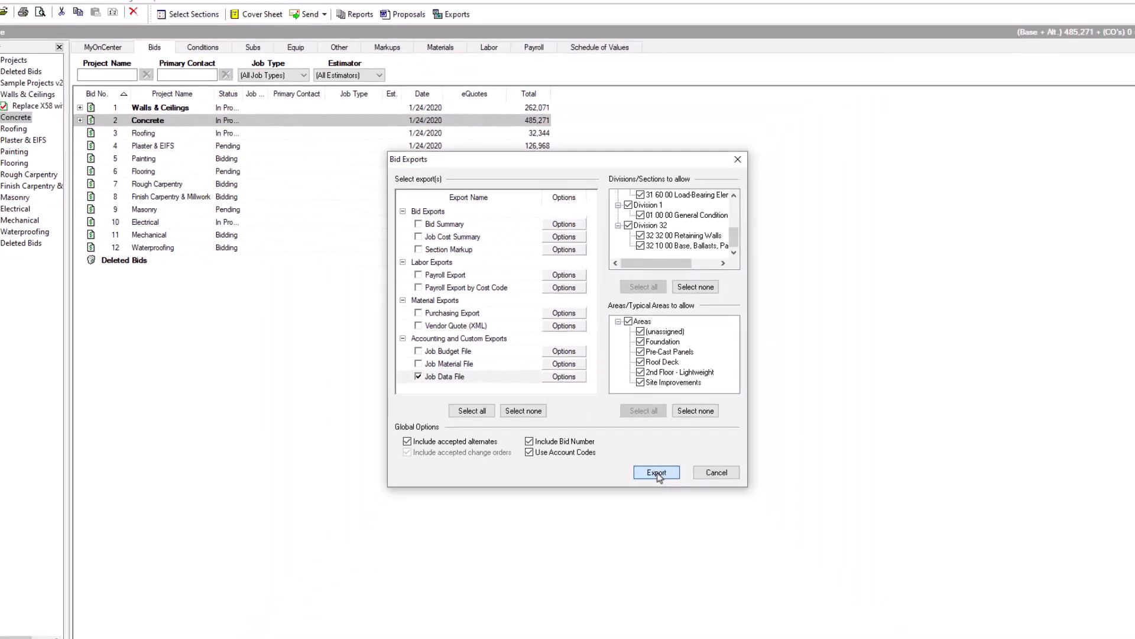
Run the Concrete bid export and refresh all data in the Master power query template workbook in Excel
left_click(728, 594)
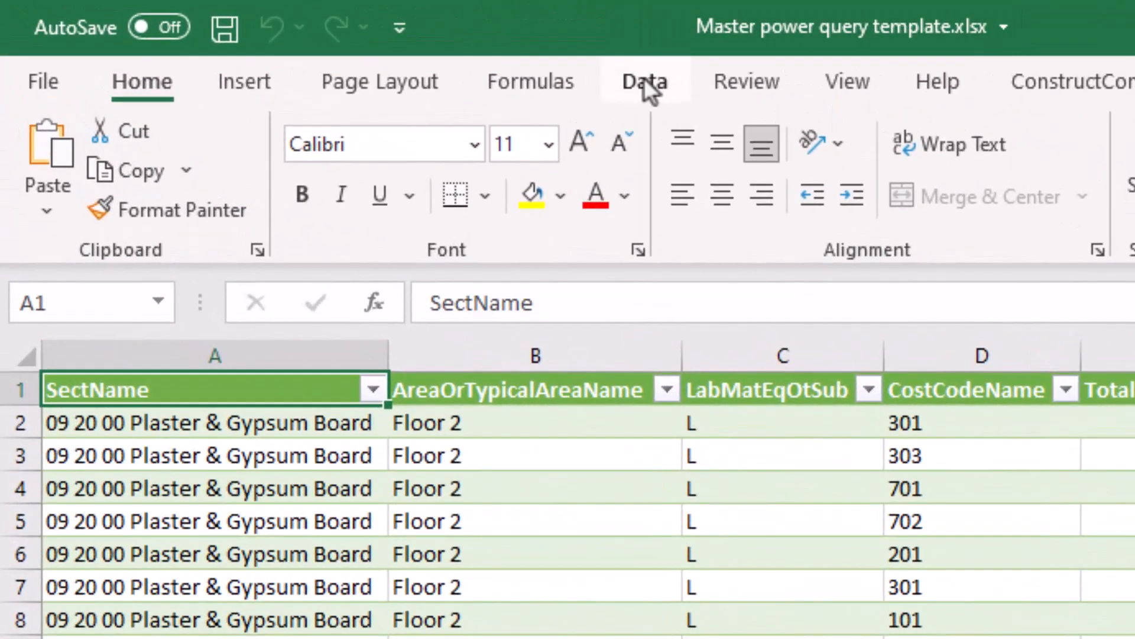
left_click(232, 28)
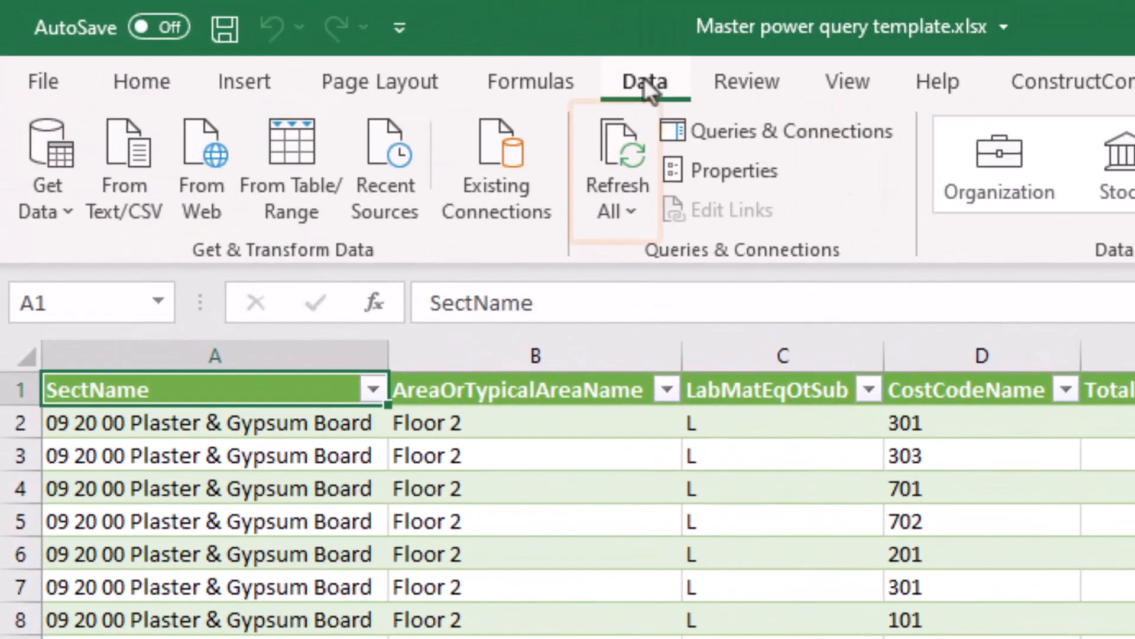
left_click(627, 160)
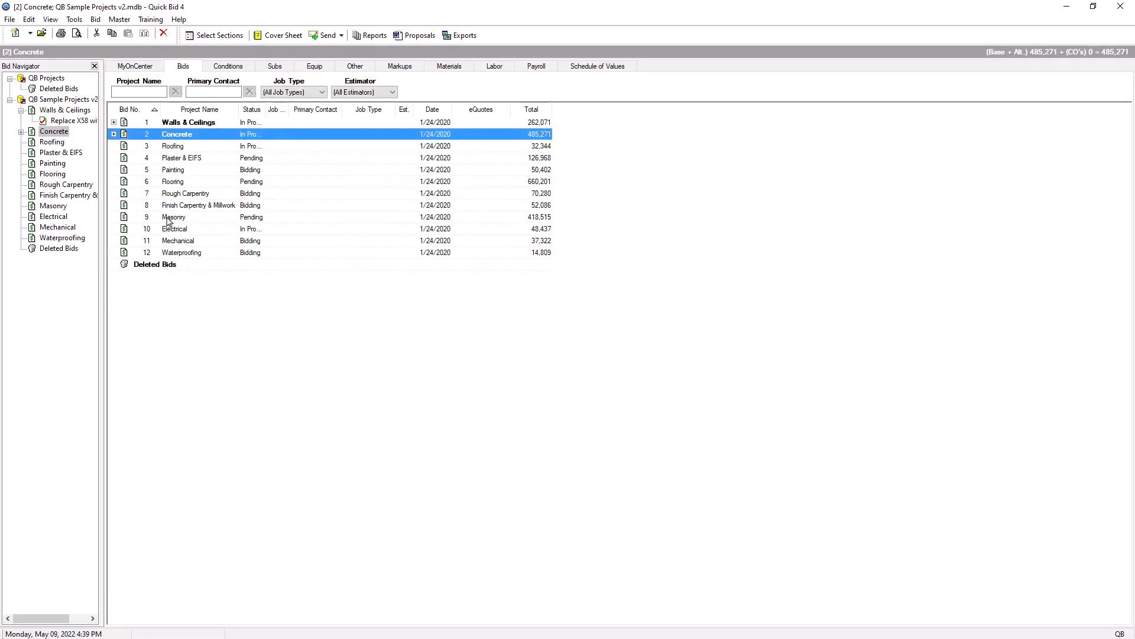
Back in Quick Bid, set the Masonry bid's Job Data File export to overwrite Job Data File template.csv
left_click(169, 219)
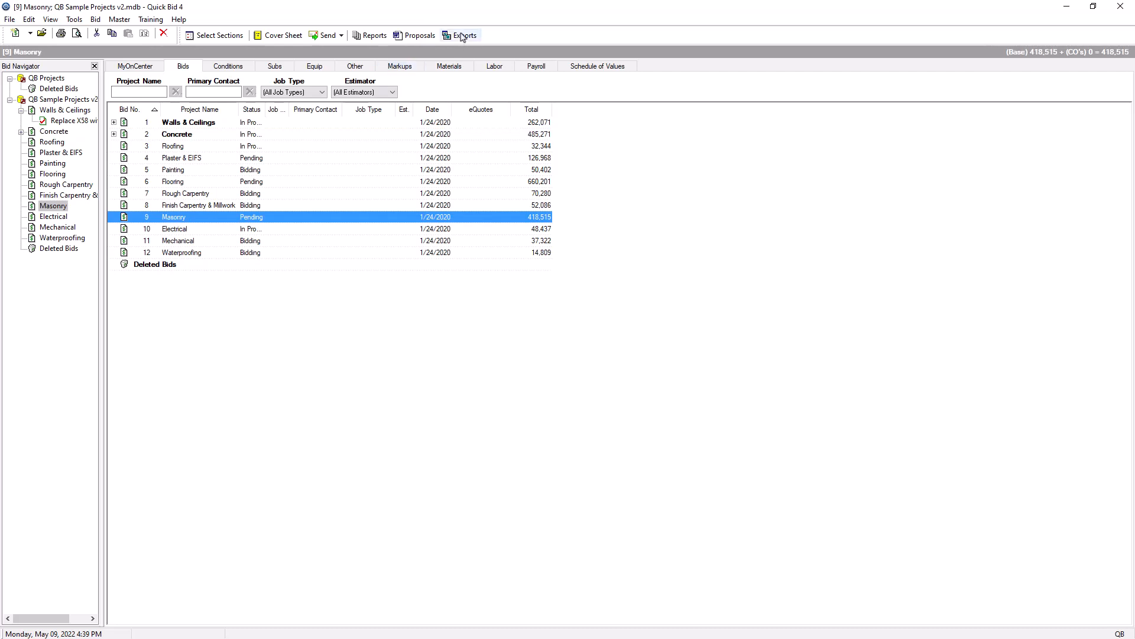
left_click(462, 36)
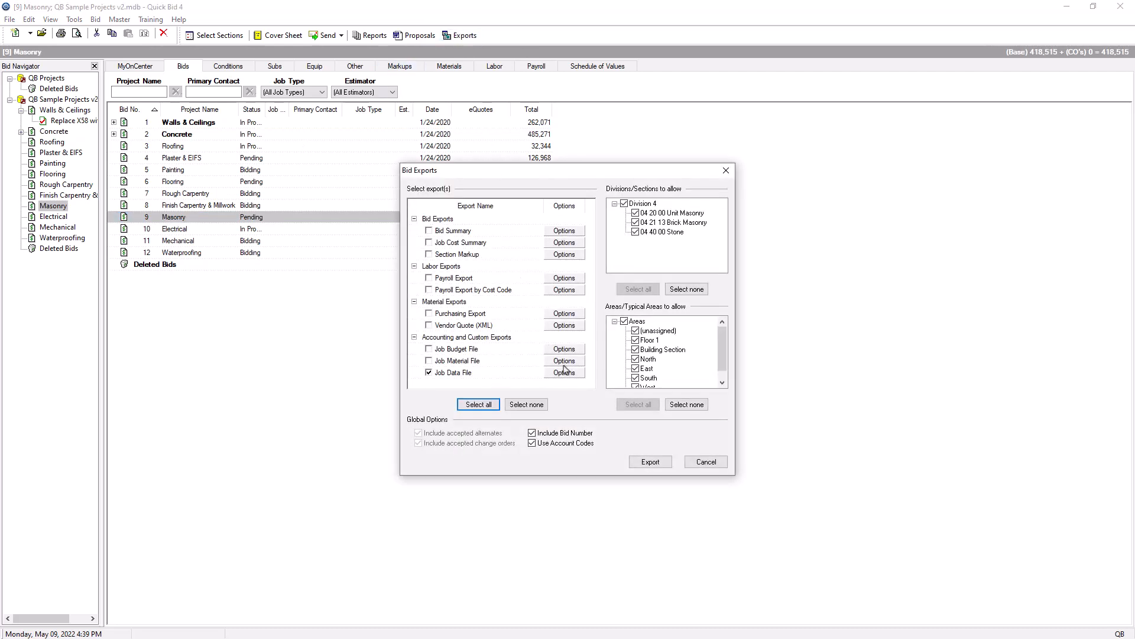
left_click(565, 372)
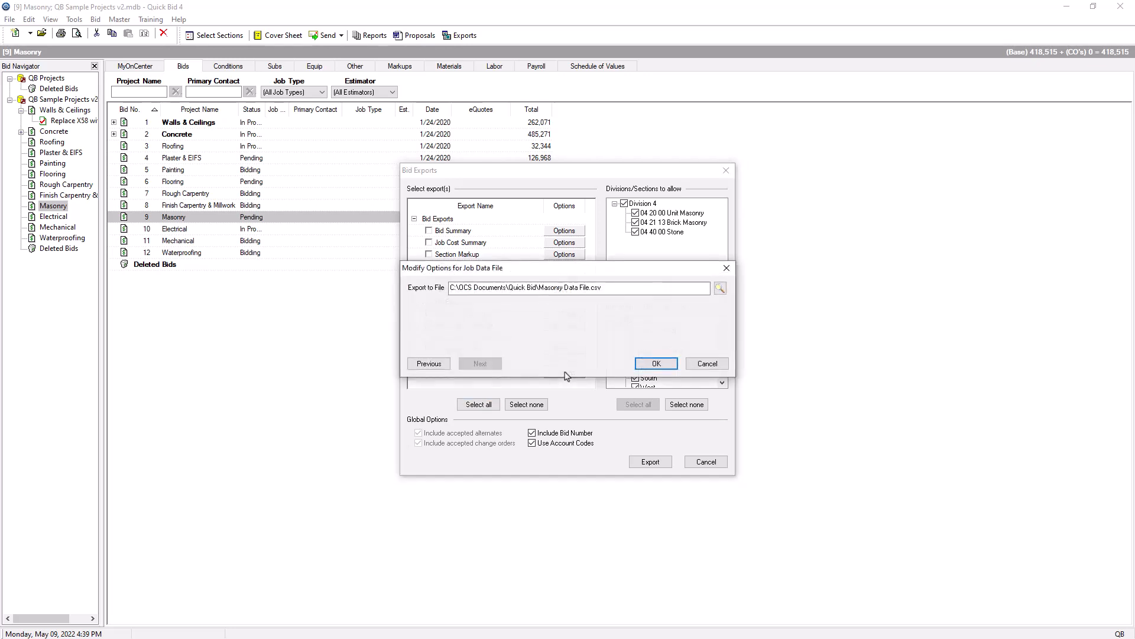
left_click(721, 288)
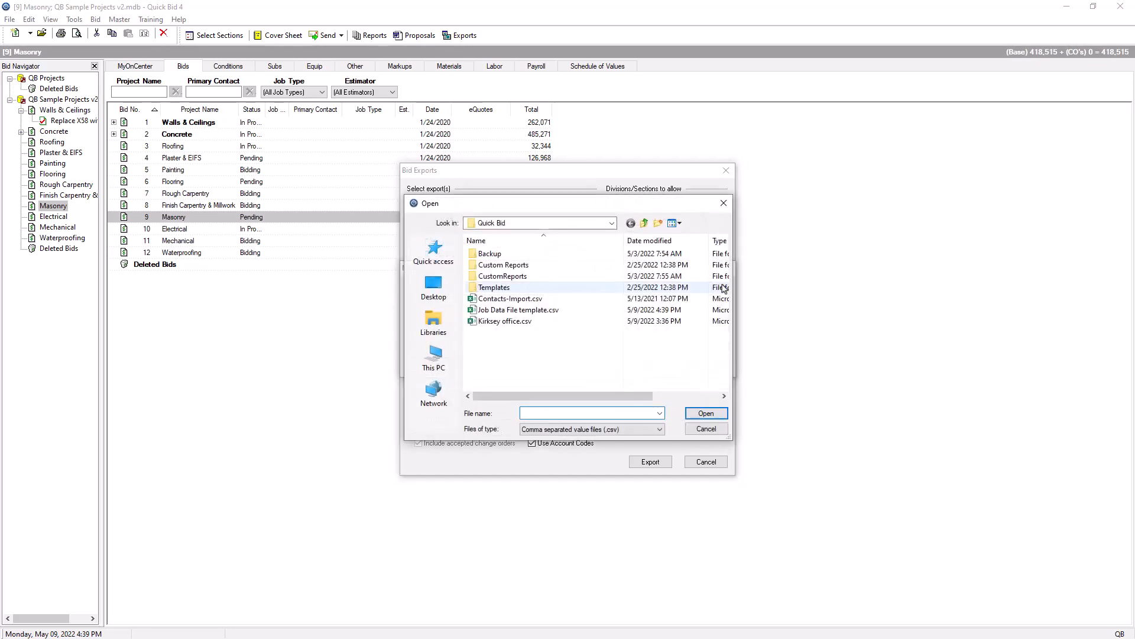
left_click(531, 310)
left_click(698, 413)
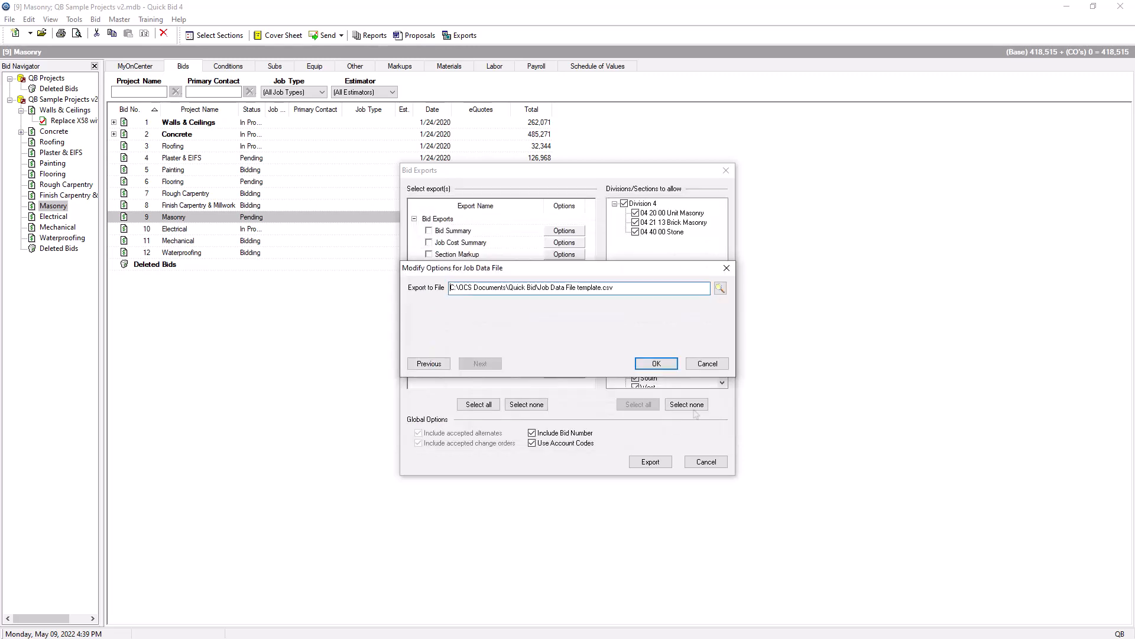
left_click(657, 364)
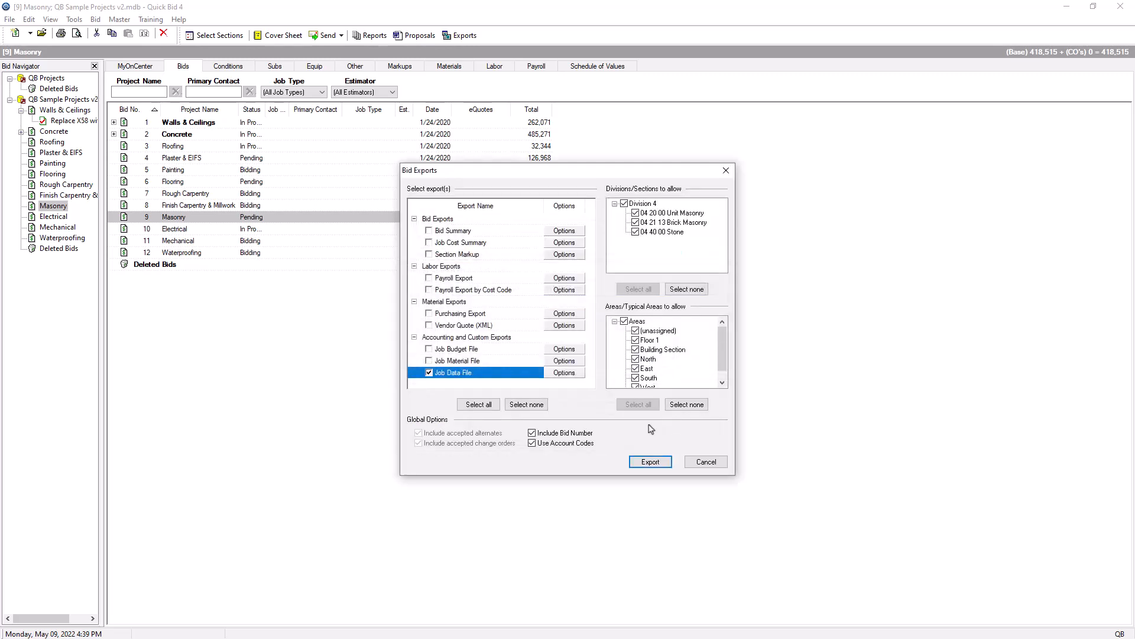
Export the Masonry bid's job data and refresh all data in the Master power query template workbook in Excel
left_click(649, 464)
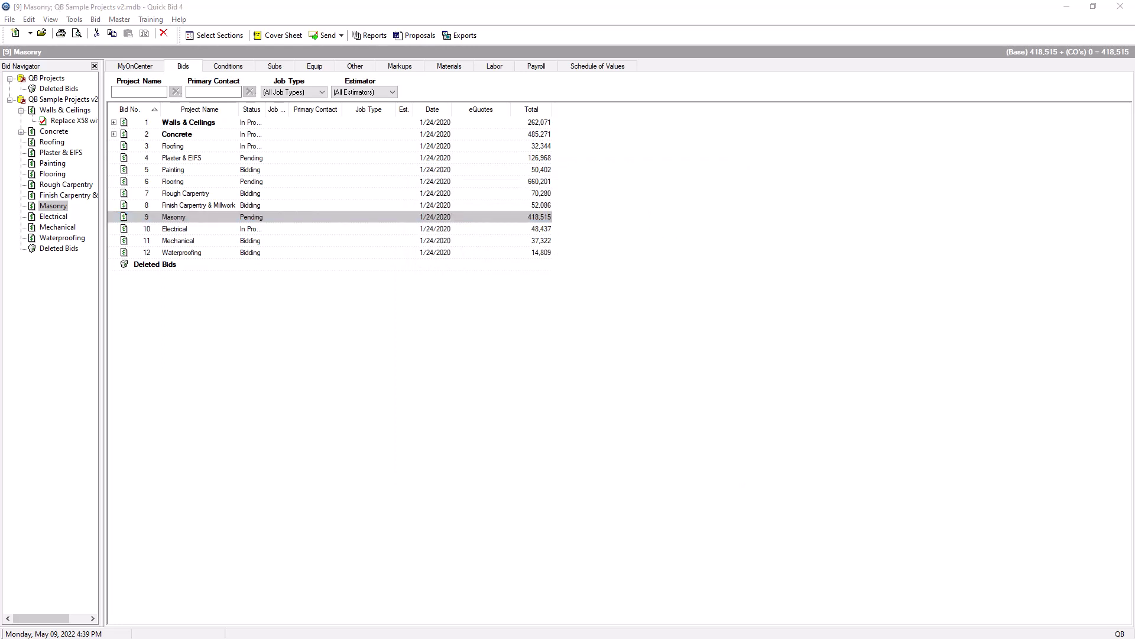
key("alt+Tab")
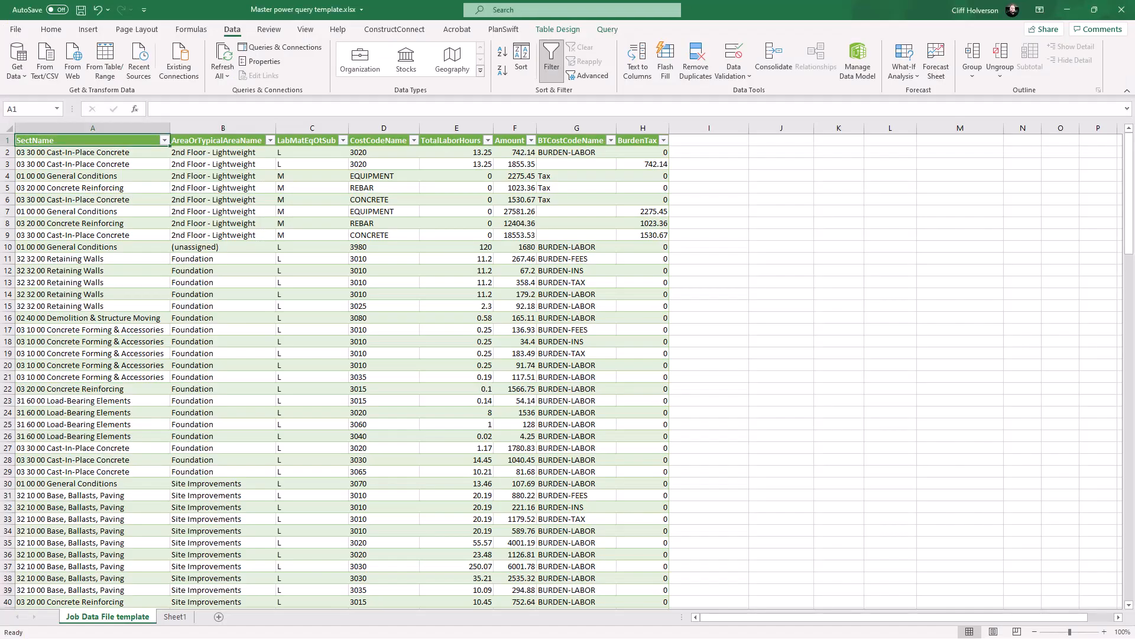
left_click(228, 57)
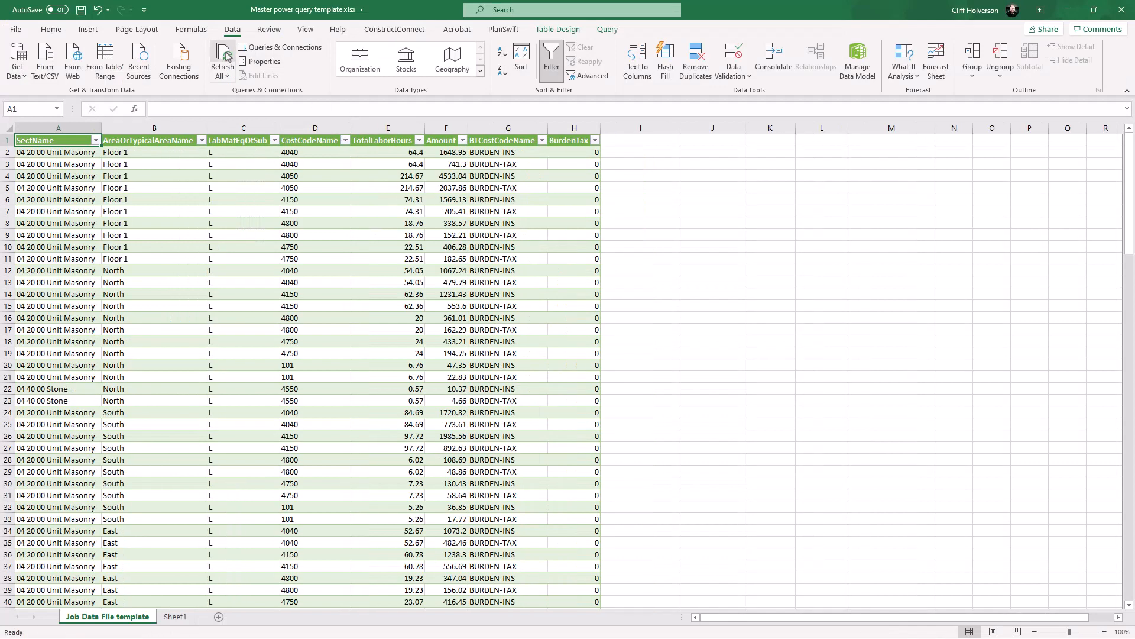